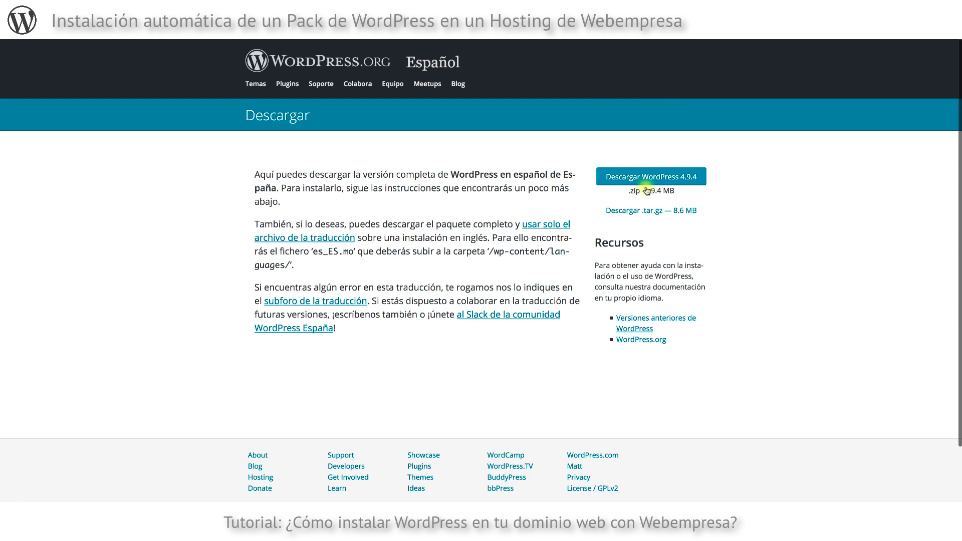
Download the Spanish WordPress 4.9.4 package and save wordpress-4.9.4-es_ES.zip to the computer.
{"action": "left_click", "coordinate": [655, 177]}
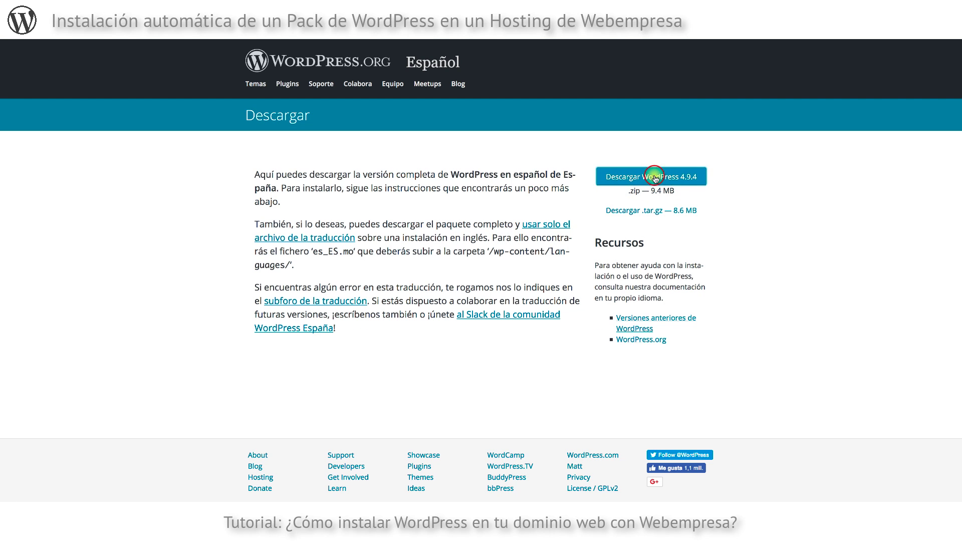
{"action": "left_click", "coordinate": [182, 394]}
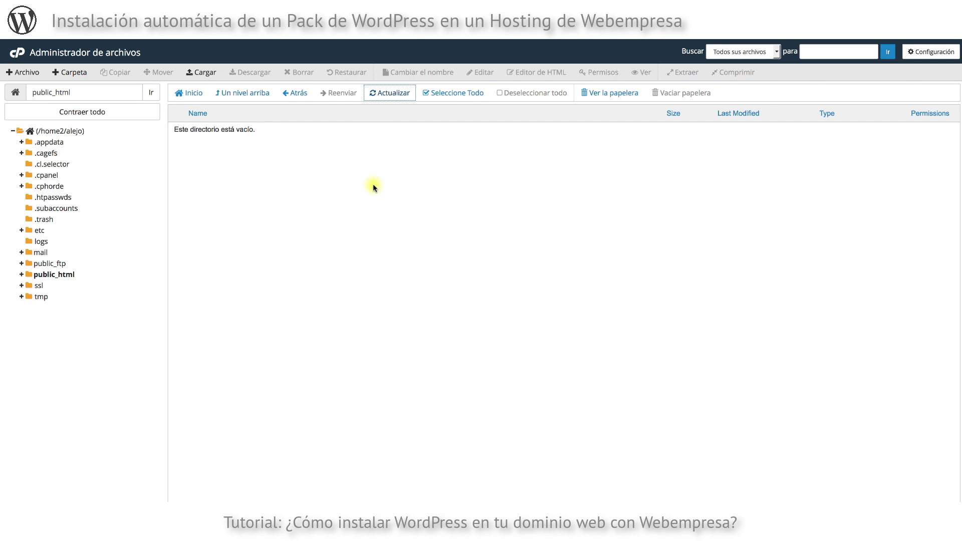
Create a new folder named wordpress inside public_html in cPanel File Manager.
{"action": "left_click", "coordinate": [372, 185]}
{"action": "left_click", "coordinate": [273, 260]}
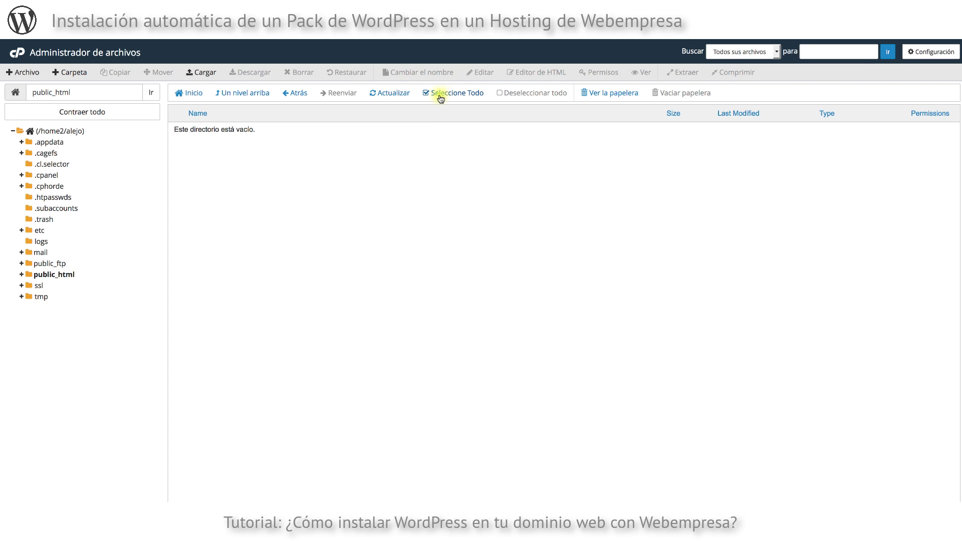
{"action": "left_click", "coordinate": [72, 73]}
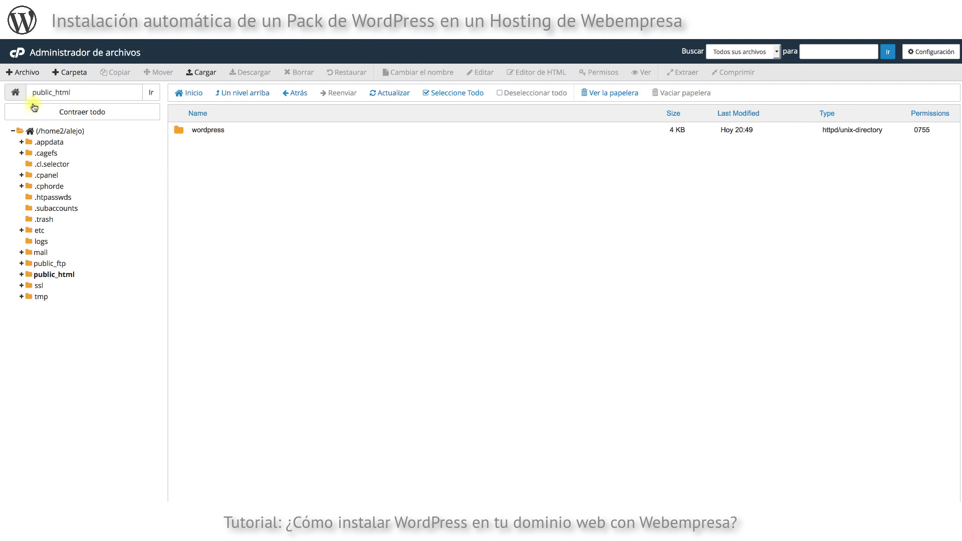
{"action": "double_click", "coordinate": [50, 93]}
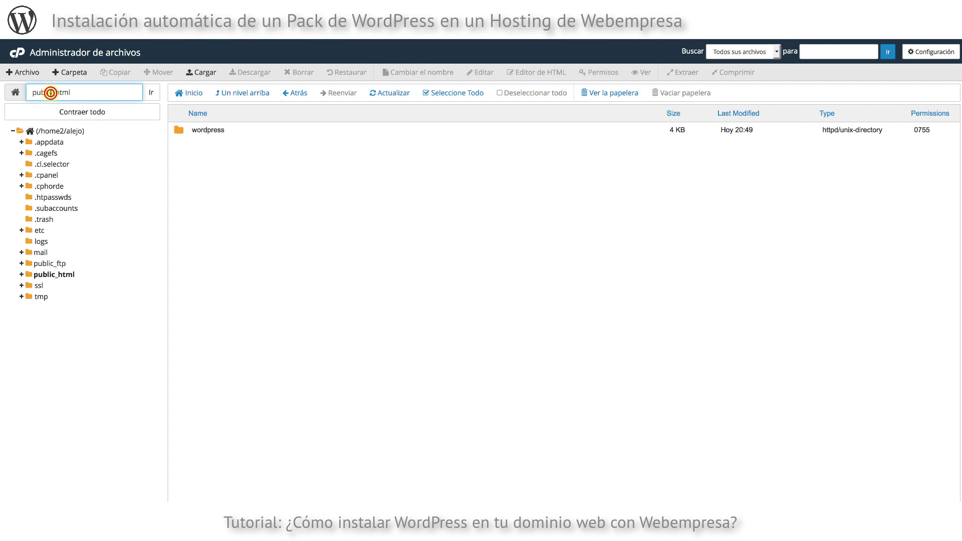
{"action": "double_click", "coordinate": [209, 133]}
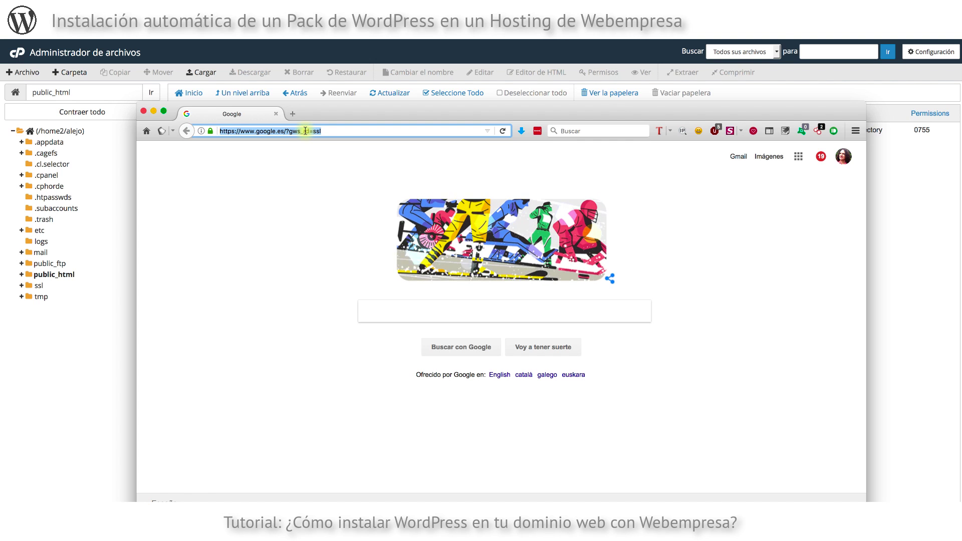
{"action": "type", "text": "https://dominio.com/wordpress"}
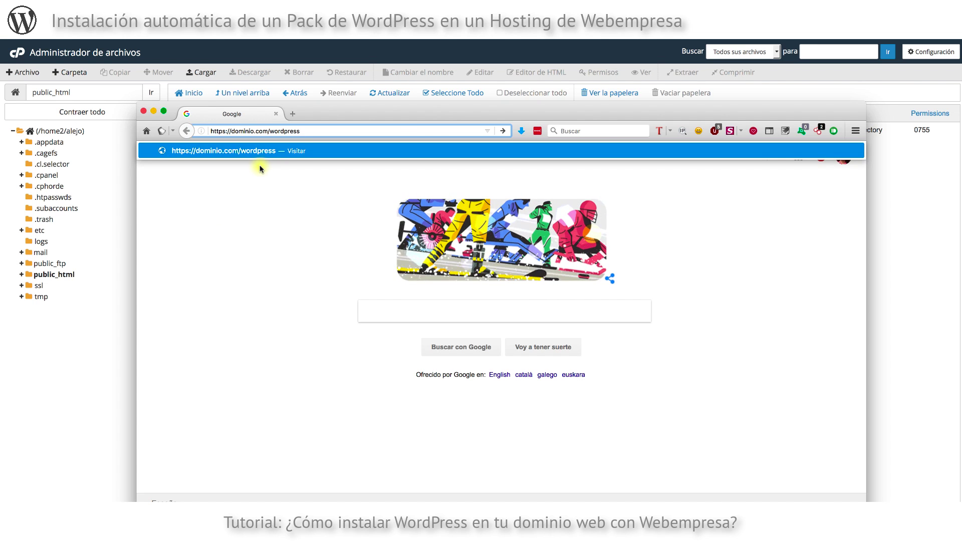
{"action": "left_click", "coordinate": [383, 521]}
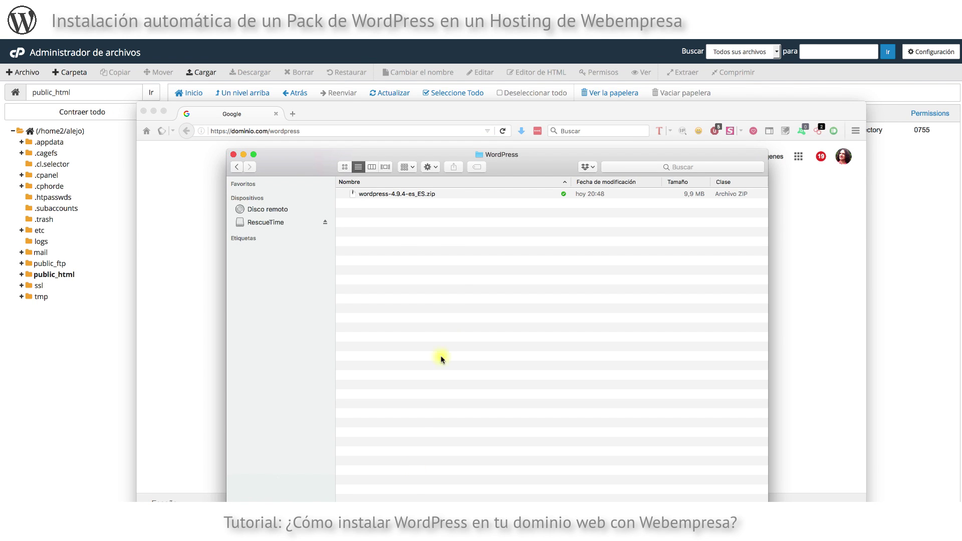
Unzip wordpress-4.9.4-es_ES.zip with Utilidad de Compresión.
{"action": "left_click", "coordinate": [448, 276]}
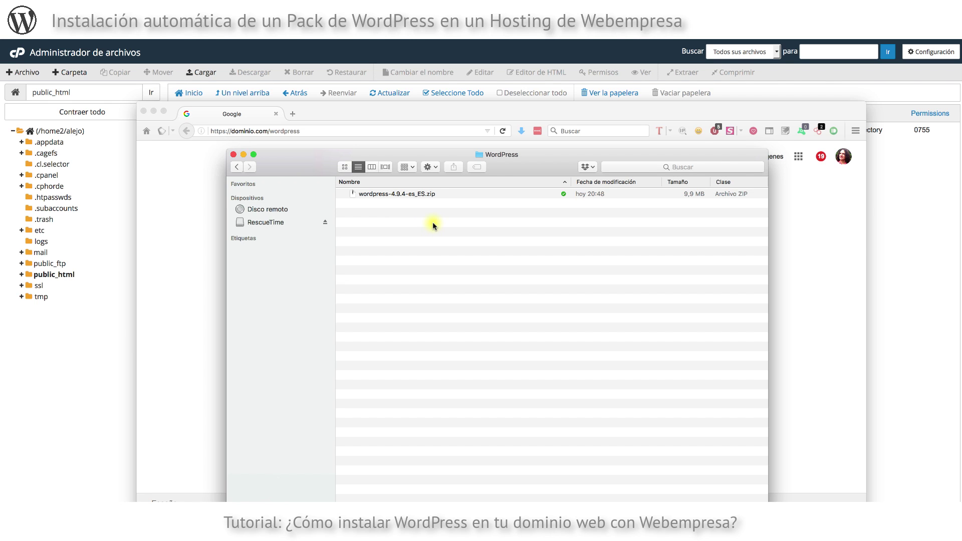
{"action": "left_click", "coordinate": [425, 194]}
{"action": "right_click", "coordinate": [427, 197]}
{"action": "mouse_move", "coordinate": [476, 210]}
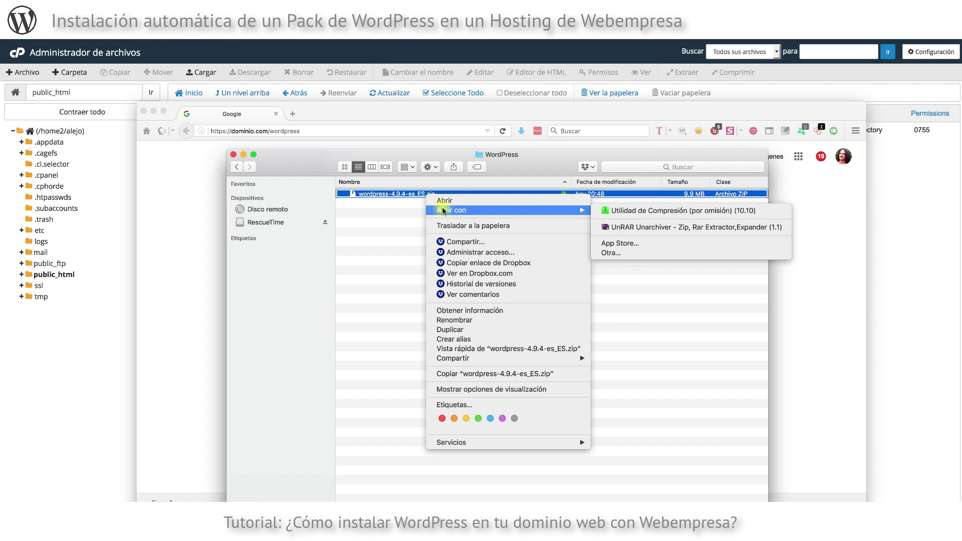
{"action": "left_click", "coordinate": [610, 210]}
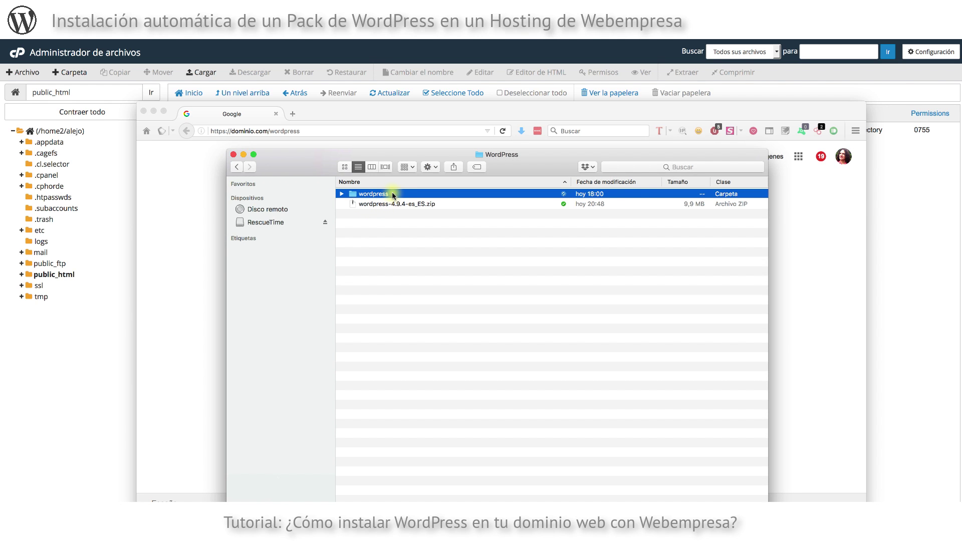
Compress all 20 files of the extracted wordpress folder into Archivo comprimido.zip.
{"action": "double_click", "coordinate": [392, 194]}
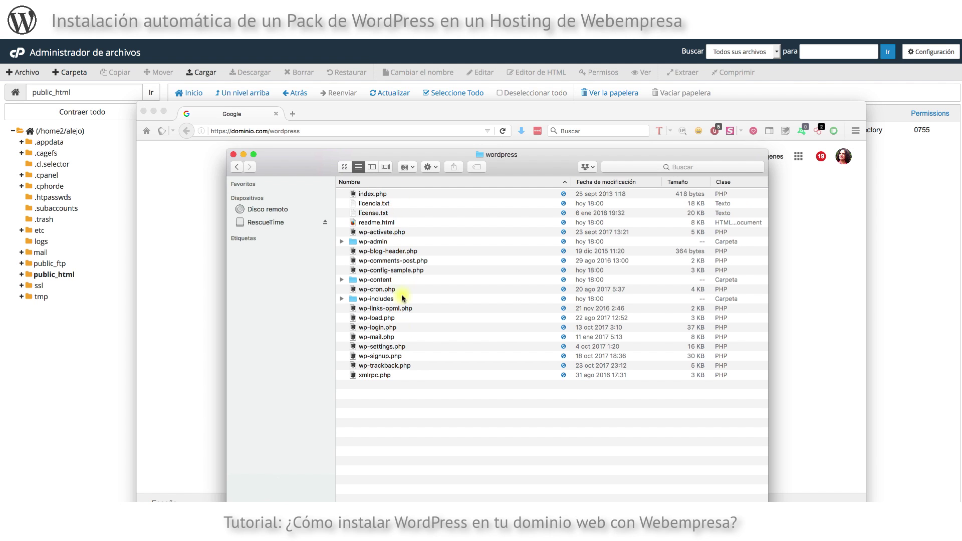
{"action": "left_click", "coordinate": [400, 376]}
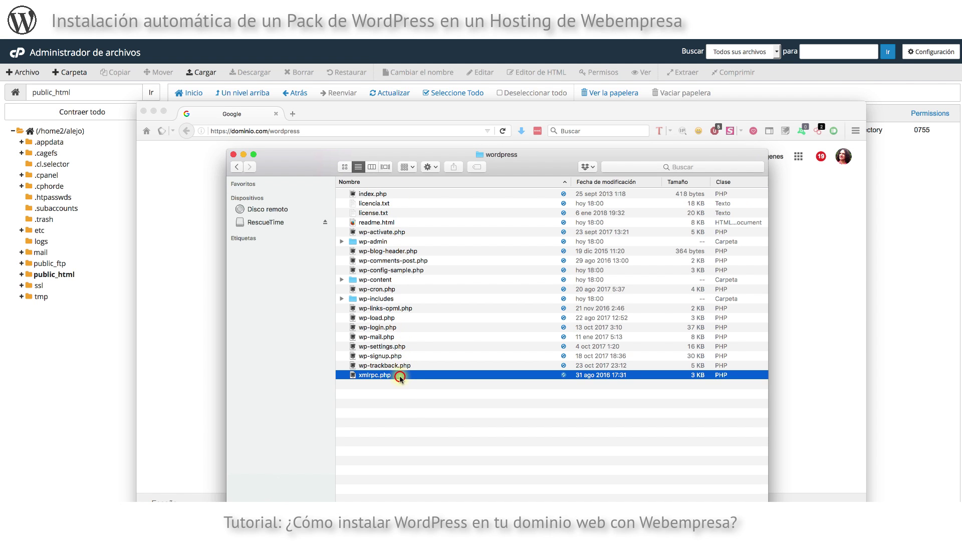
{"action": "key", "text": "super+a"}
{"action": "right_click", "coordinate": [405, 213]}
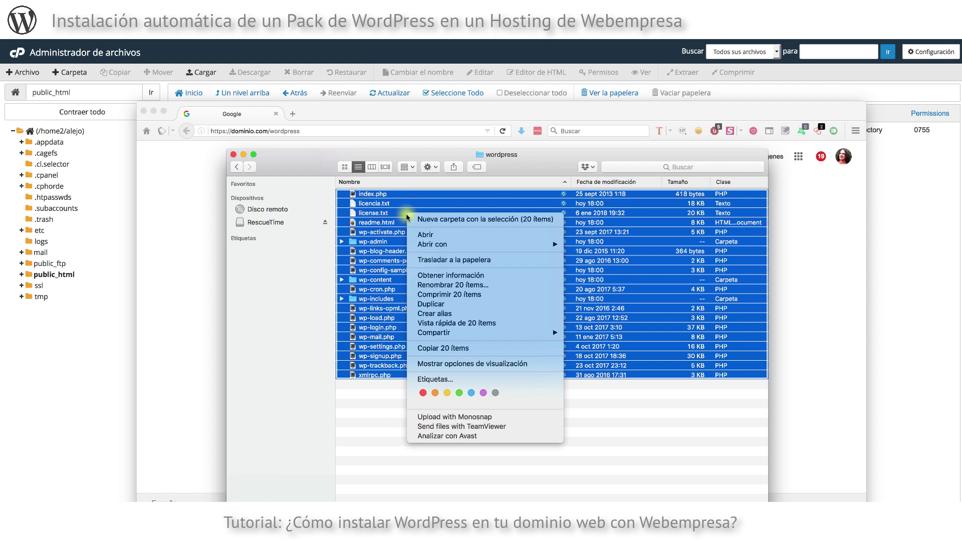
{"action": "left_click", "coordinate": [446, 294]}
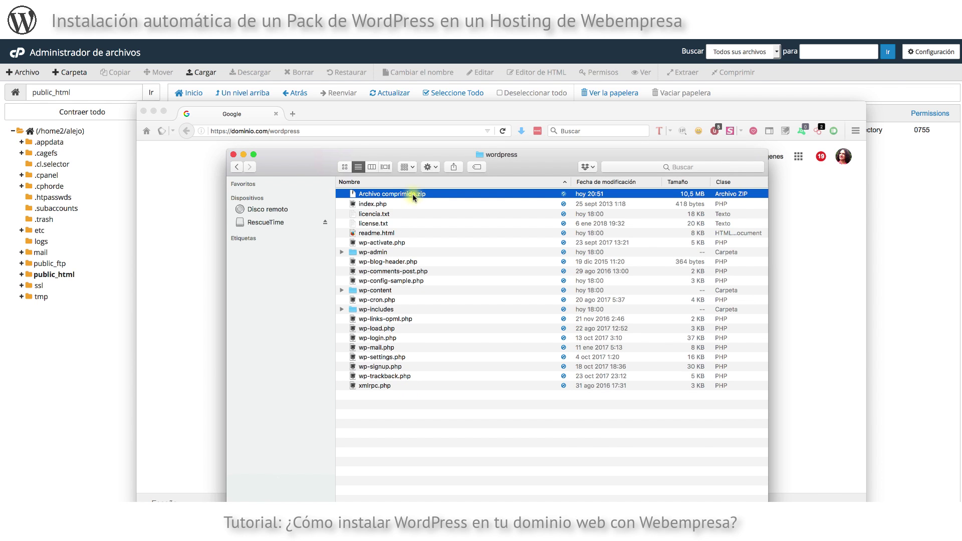
{"action": "left_click", "coordinate": [941, 219]}
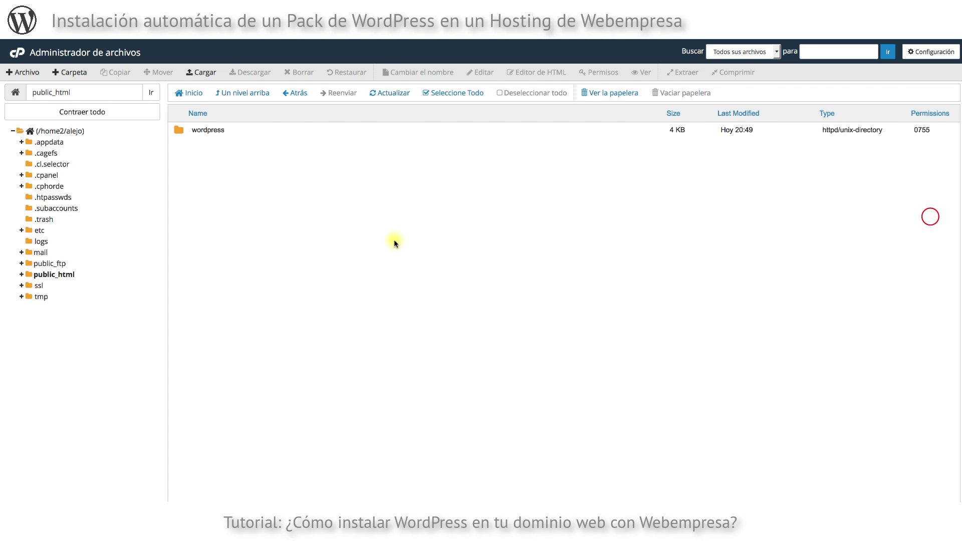
Delete the wordpress folder from public_html and go to the public_html upload page.
{"action": "left_click", "coordinate": [210, 133]}
{"action": "right_click", "coordinate": [210, 132]}
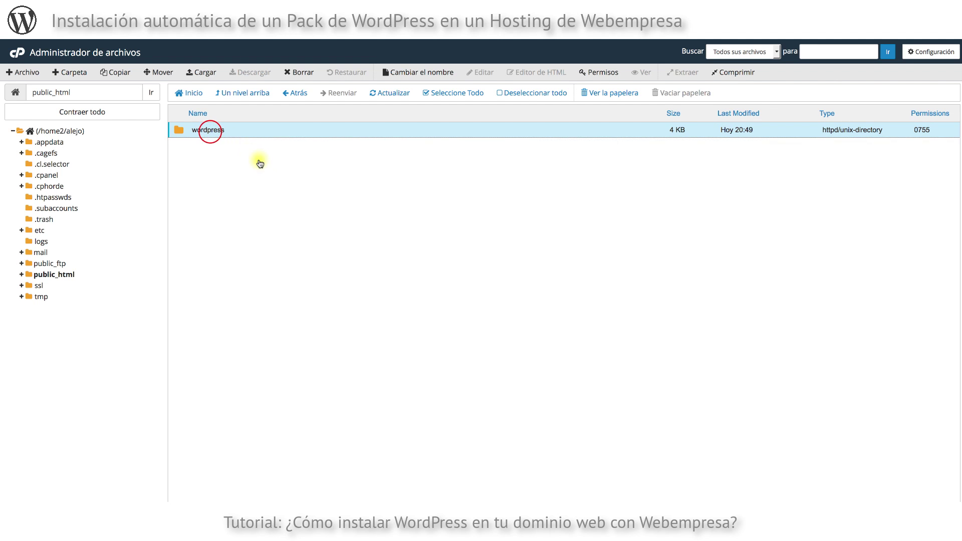
{"action": "left_click", "coordinate": [243, 201]}
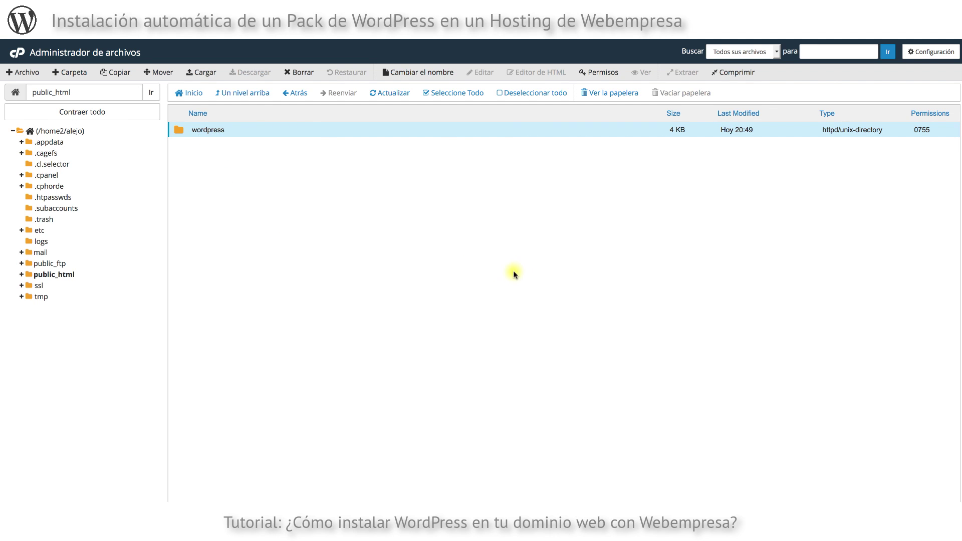
{"action": "left_click", "coordinate": [564, 303]}
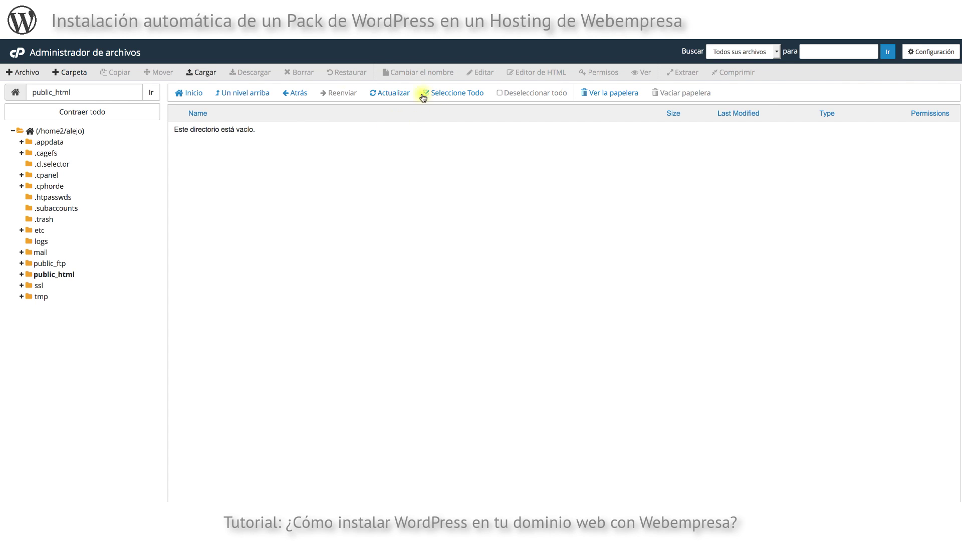
{"action": "left_click", "coordinate": [203, 73]}
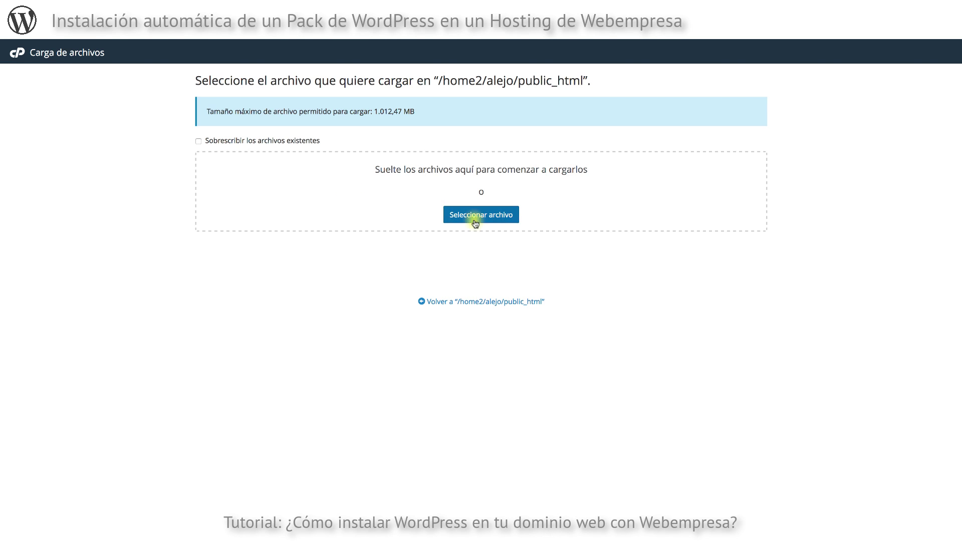
Upload Archivo comprimido.zip from the local wordpress folder to public_html.
{"action": "left_click", "coordinate": [469, 214]}
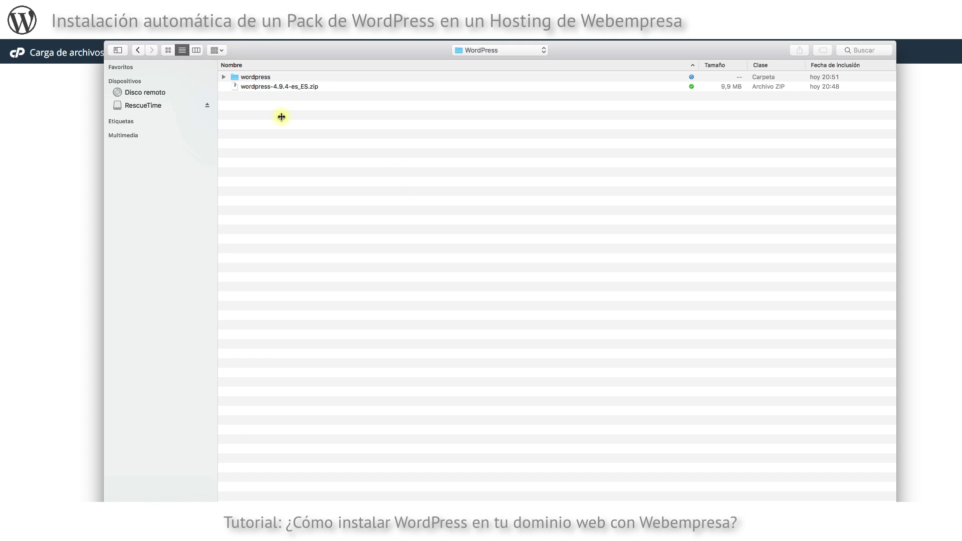
{"action": "left_click", "coordinate": [281, 77]}
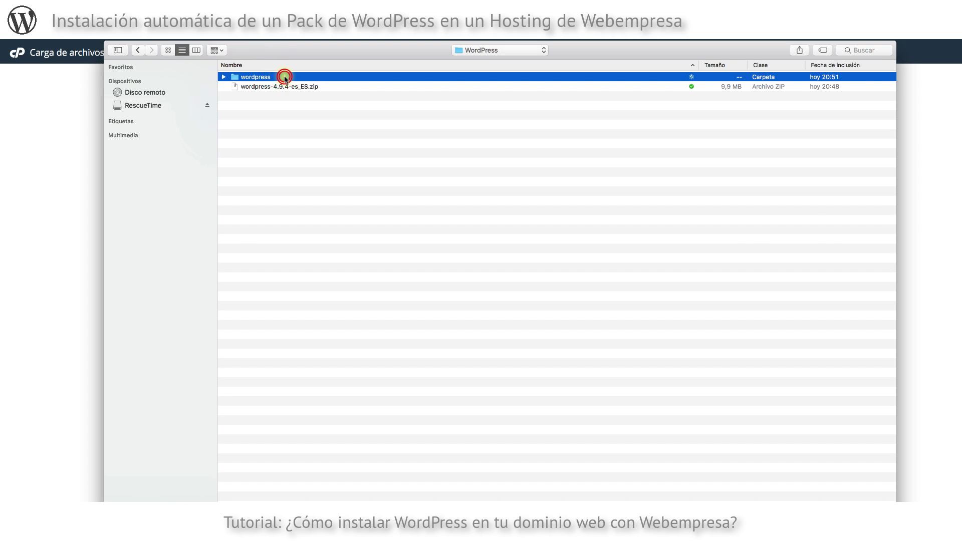
{"action": "double_click", "coordinate": [282, 78]}
{"action": "left_click", "coordinate": [287, 78]}
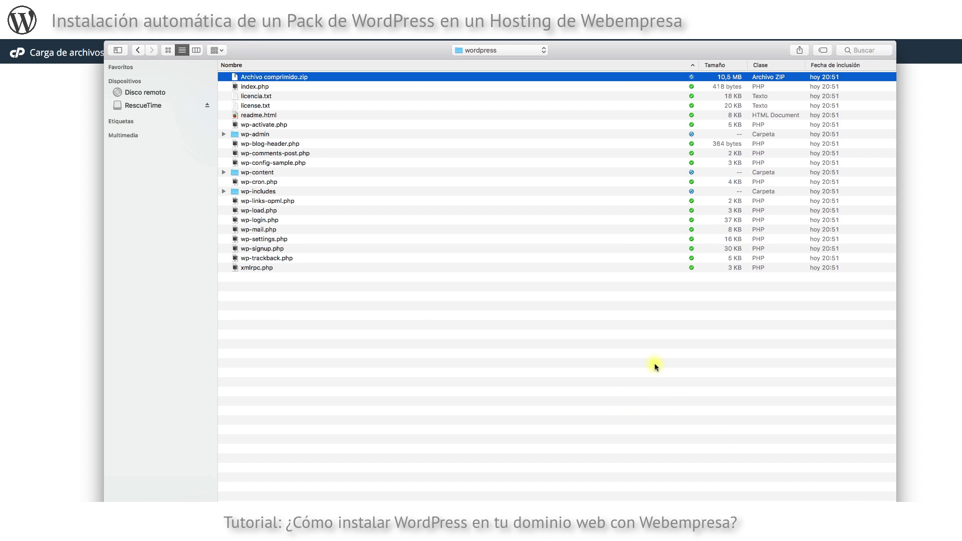
{"action": "key", "text": "Return"}
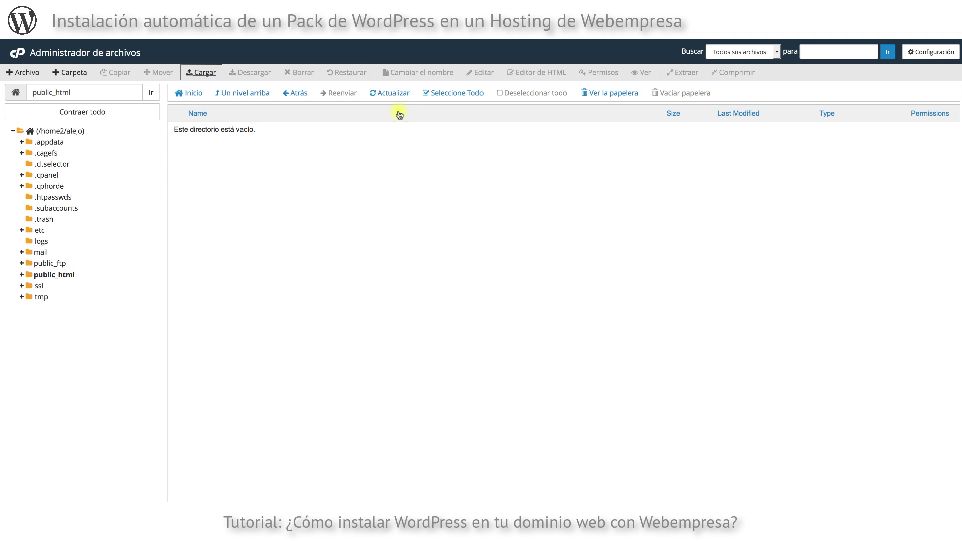
Extract Archivo comprimido.zip into public_html and close the extraction results.
{"action": "left_click", "coordinate": [393, 93]}
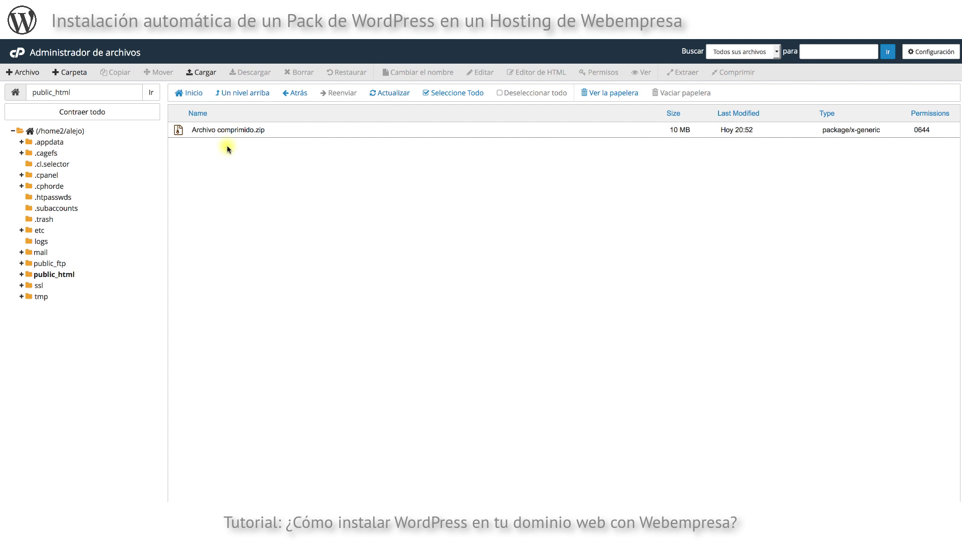
{"action": "left_click", "coordinate": [283, 133]}
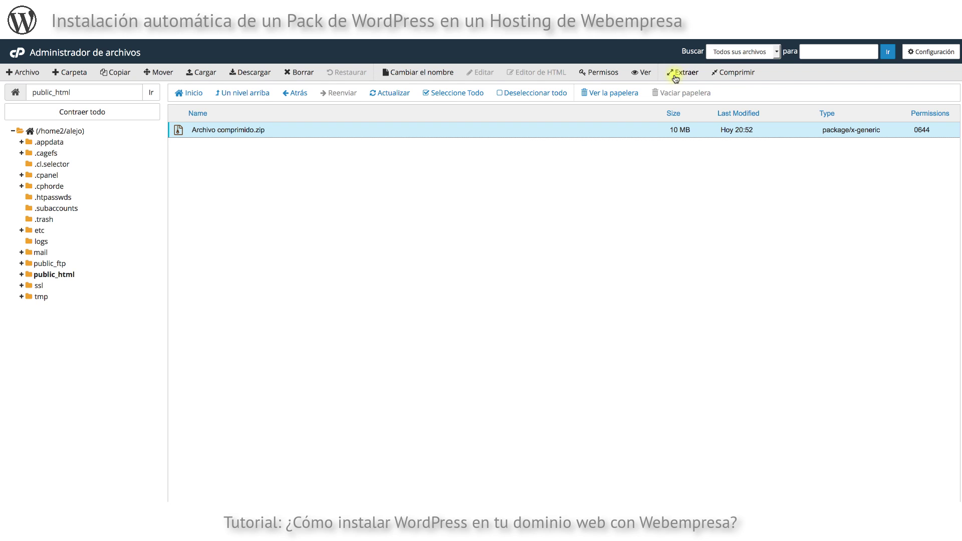
{"action": "right_click", "coordinate": [273, 132]}
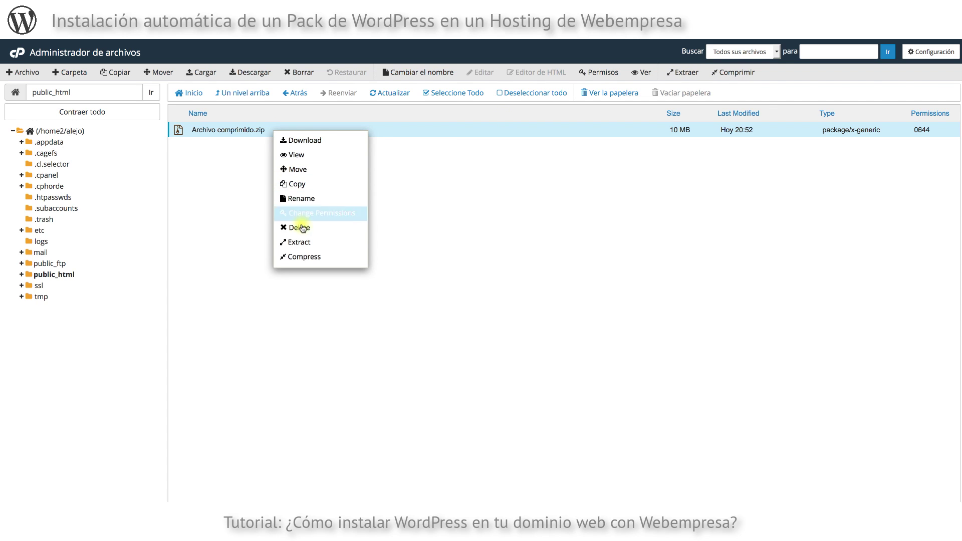
{"action": "left_click", "coordinate": [301, 243]}
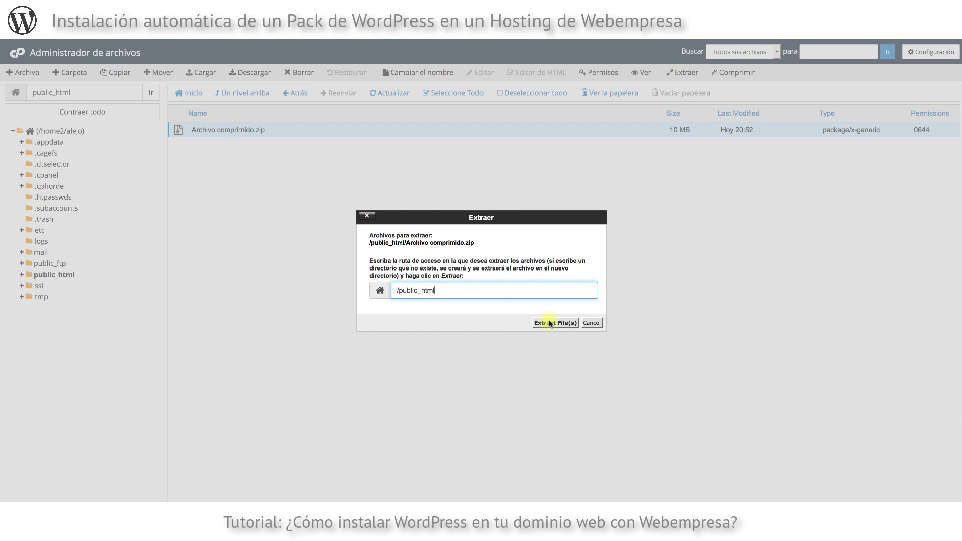
{"action": "left_click", "coordinate": [549, 323]}
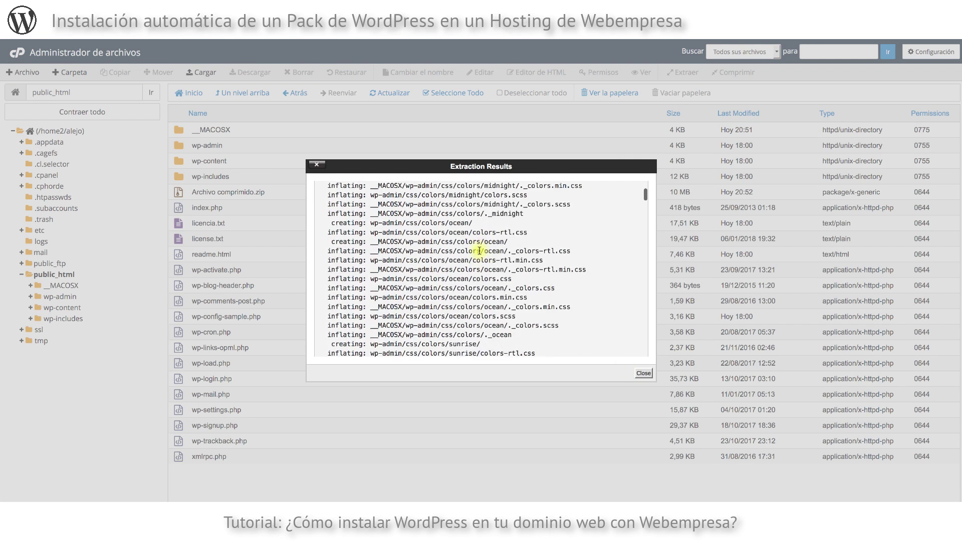
{"action": "left_click", "coordinate": [643, 373]}
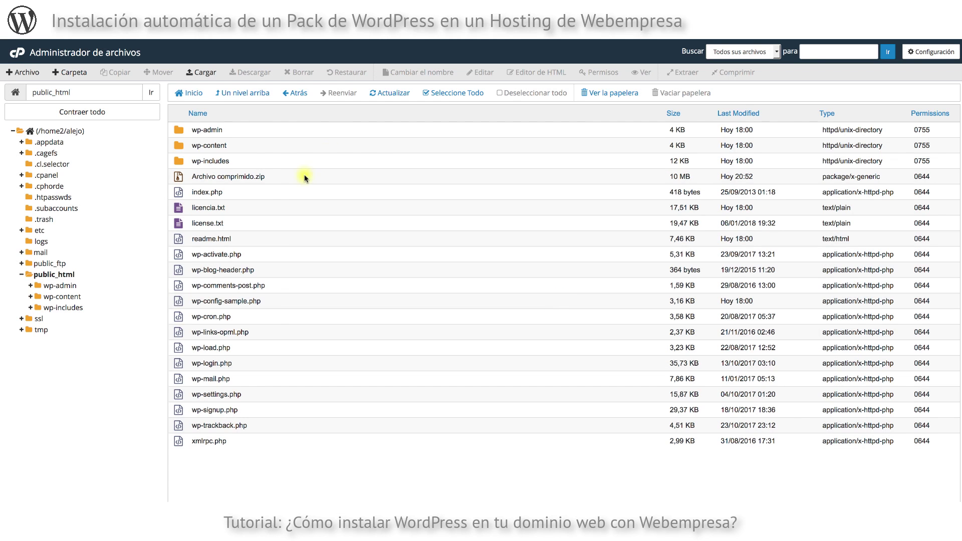
Delete Archivo comprimido.zip from public_html.
{"action": "left_click", "coordinate": [272, 177]}
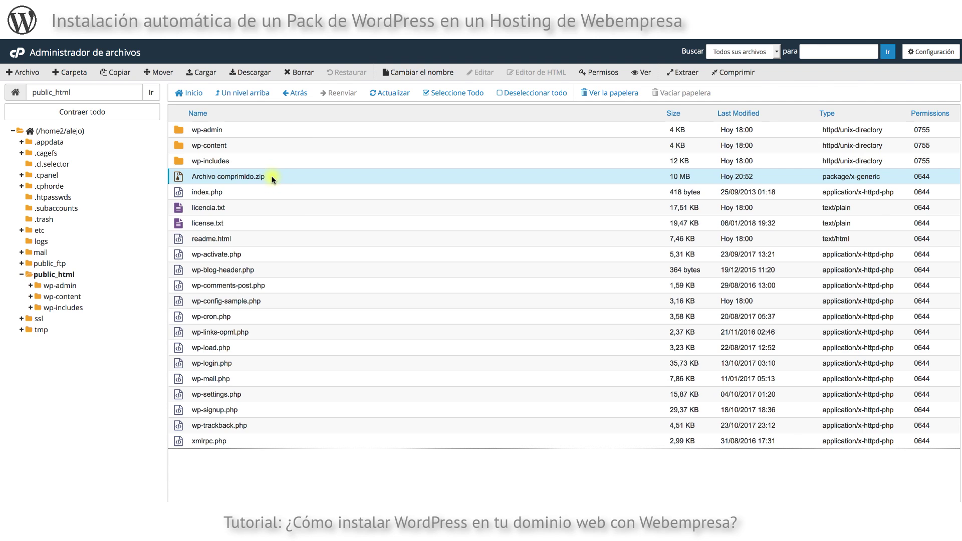
{"action": "right_click", "coordinate": [272, 175]}
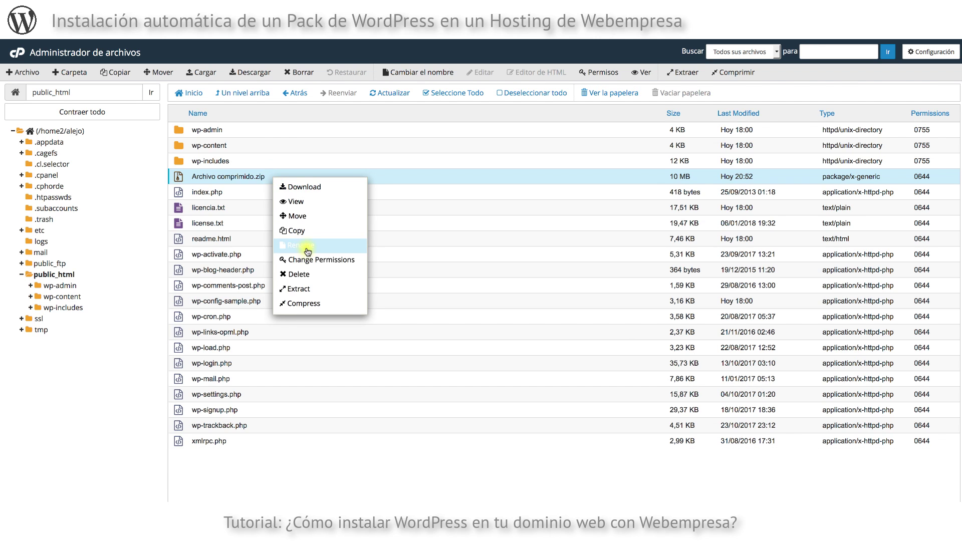
{"action": "left_click", "coordinate": [309, 275]}
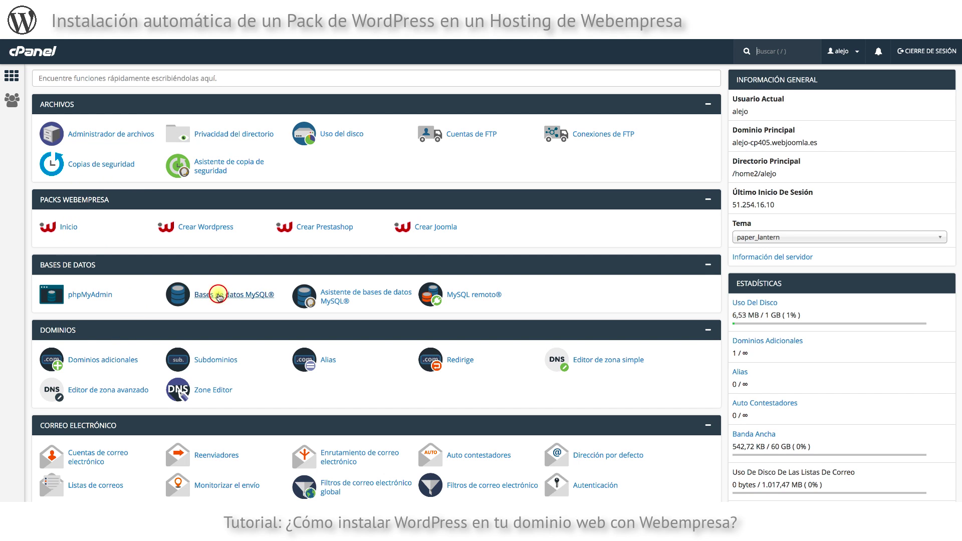
Create the MySQL database alejo_wp1 on the Bases de datos MySQL page.
{"action": "left_click", "coordinate": [219, 297]}
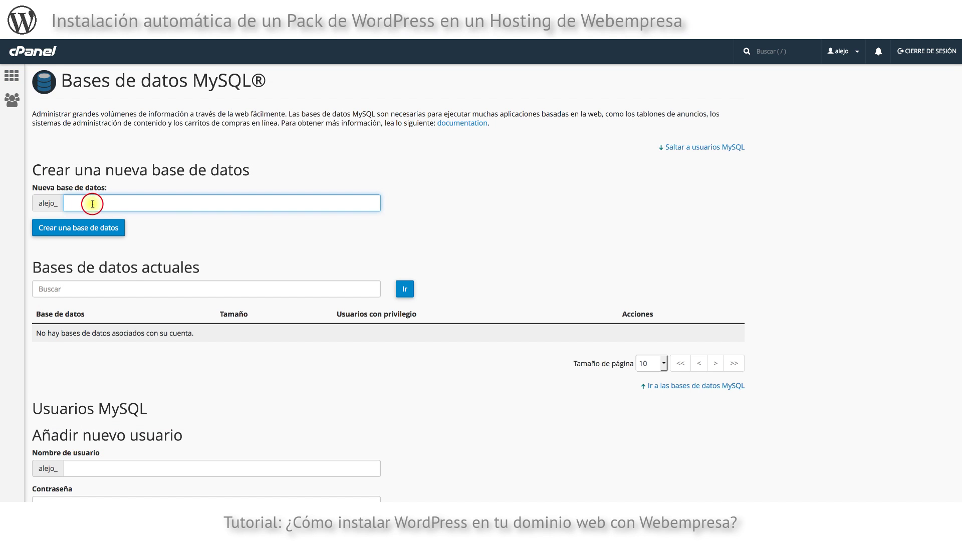
{"action": "type", "text": "wop1"}
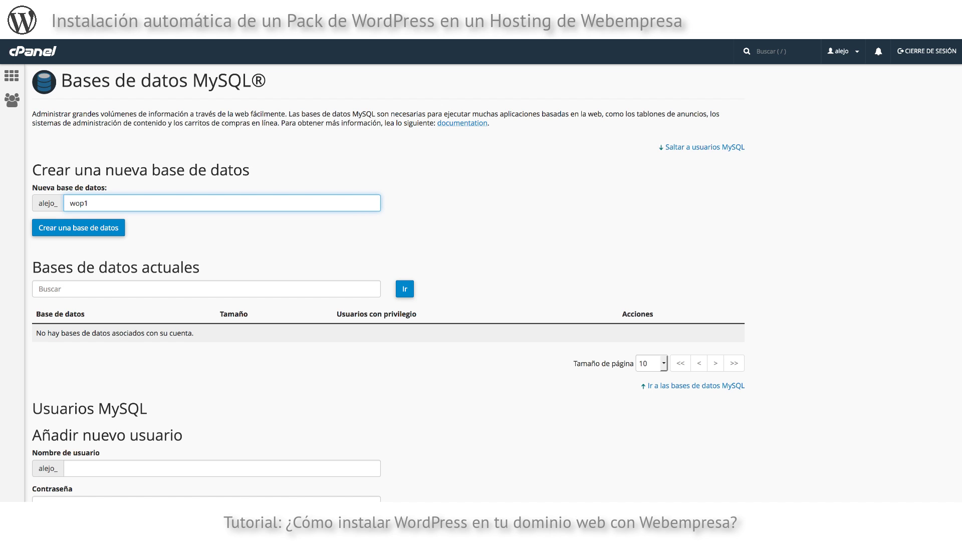
{"action": "left_click", "coordinate": [442, 216]}
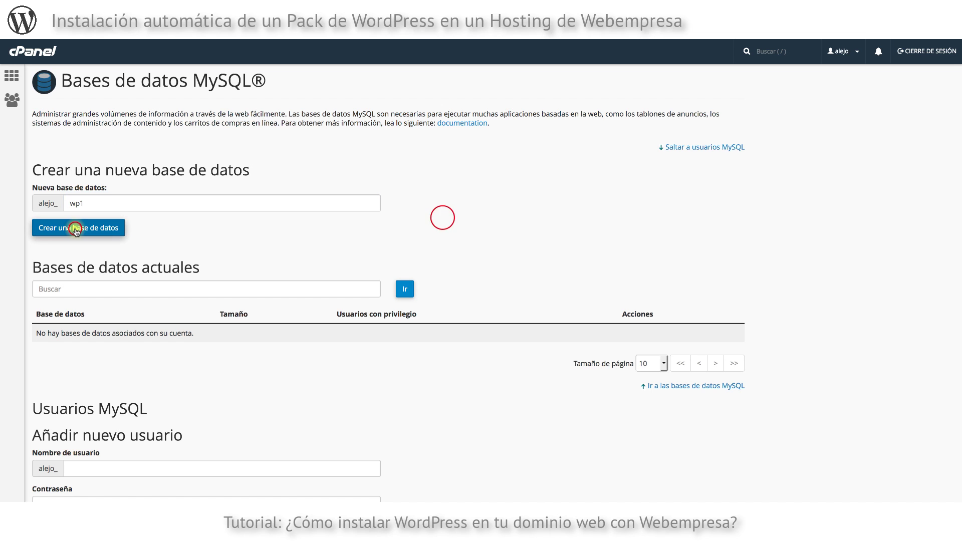
{"action": "left_click", "coordinate": [75, 229]}
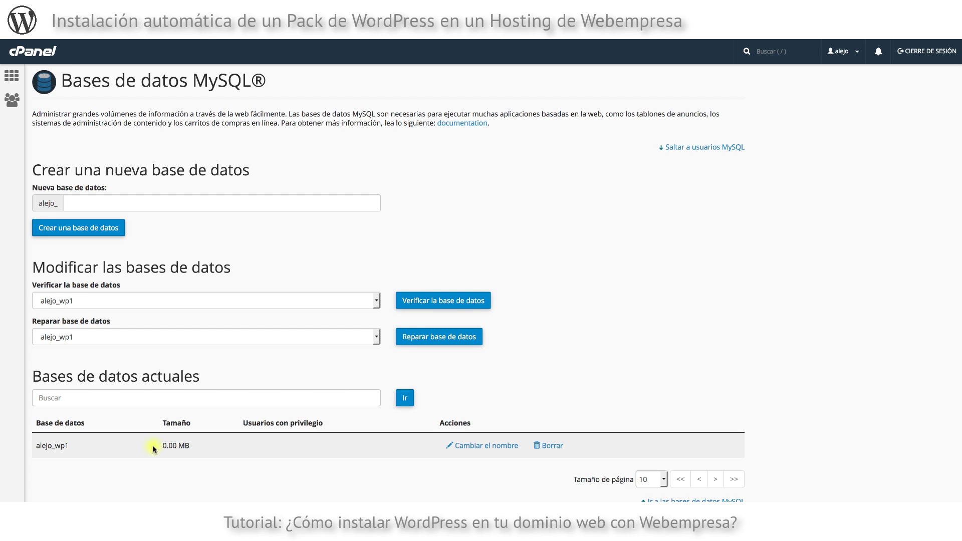
{"action": "scroll", "coordinate": [150, 444], "scroll_direction": "down", "scroll_amount": 6}
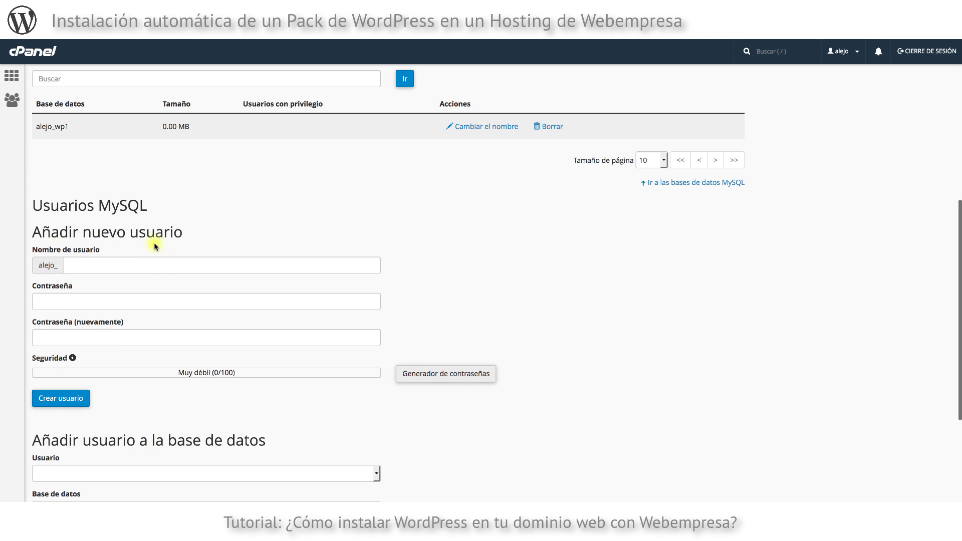
Enter wp1 as the new MySQL user's name.
{"action": "left_click", "coordinate": [84, 264]}
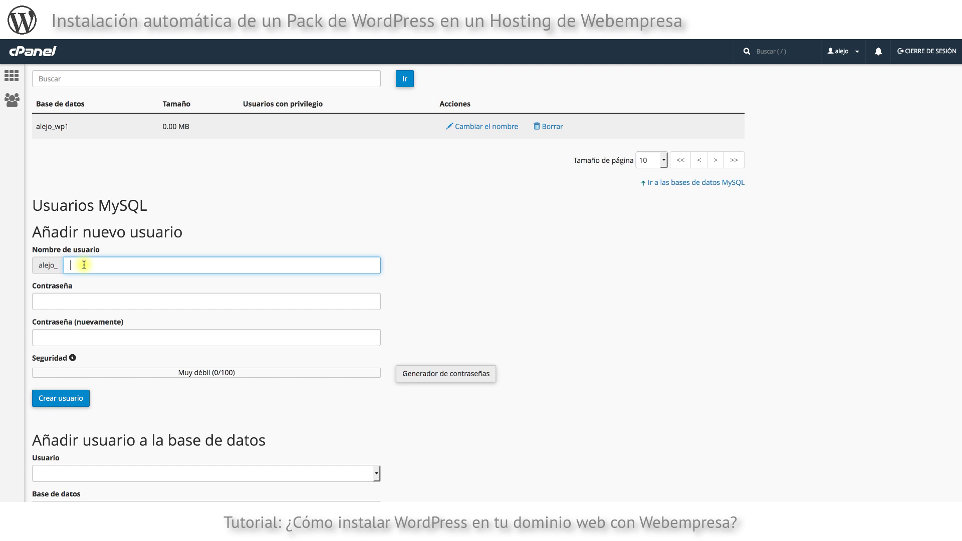
{"action": "type", "text": "wp1"}
{"action": "left_click", "coordinate": [365, 231]}
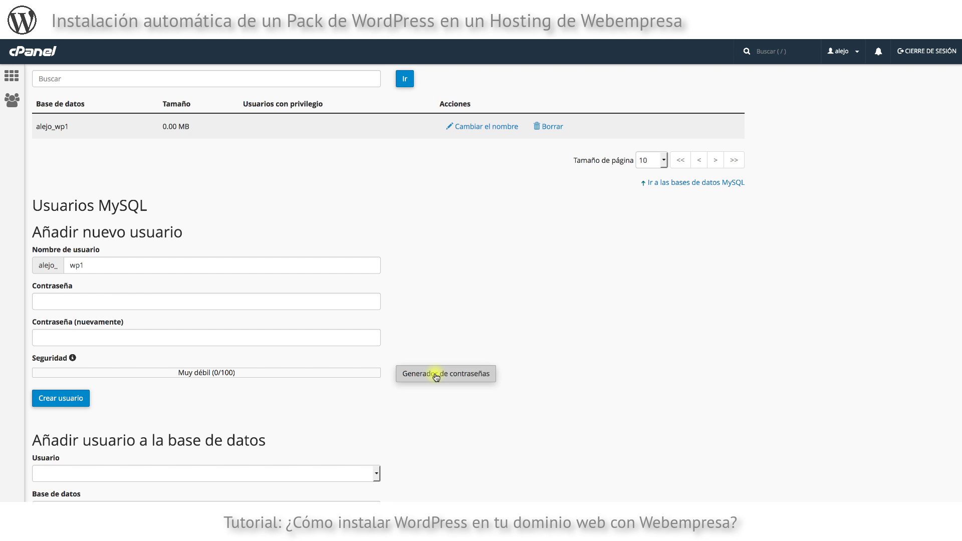
Generate a 12-character letters-and-numbers password and use it for the wp1 user.
{"action": "left_click", "coordinate": [436, 377]}
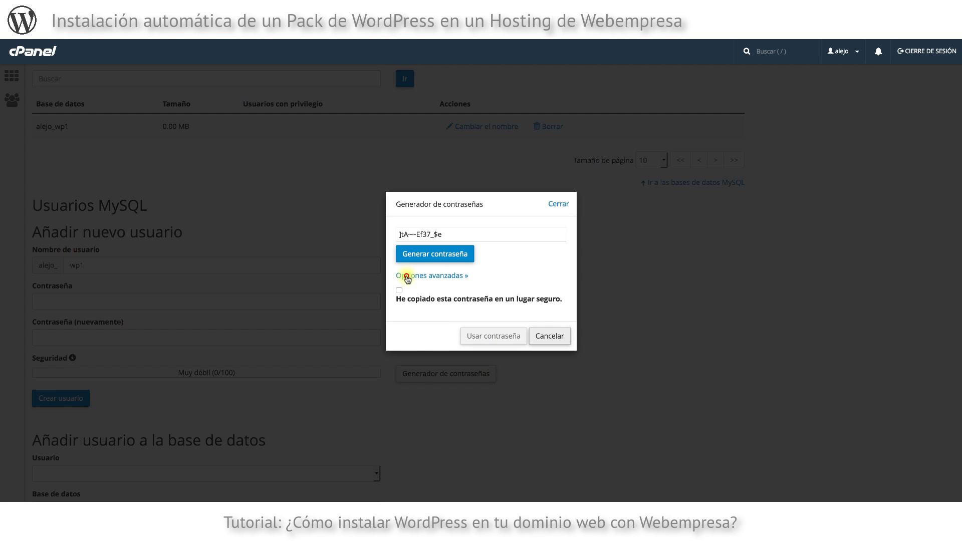
{"action": "left_click", "coordinate": [407, 277]}
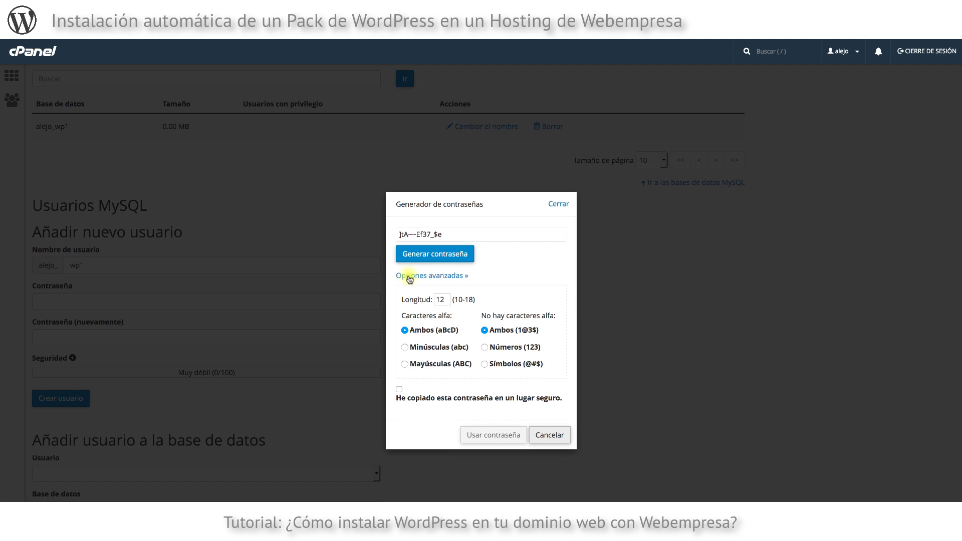
{"action": "left_click", "coordinate": [484, 347]}
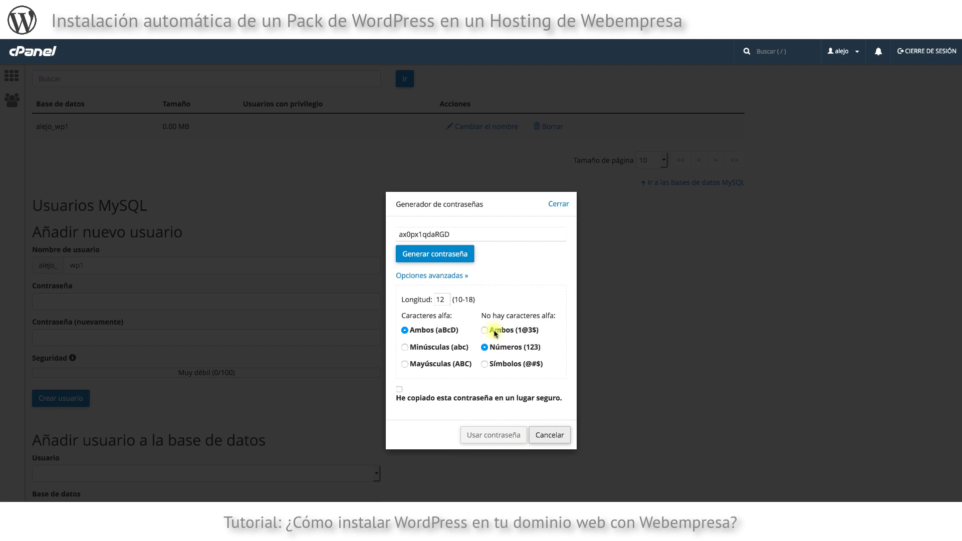
{"action": "left_click", "coordinate": [485, 330]}
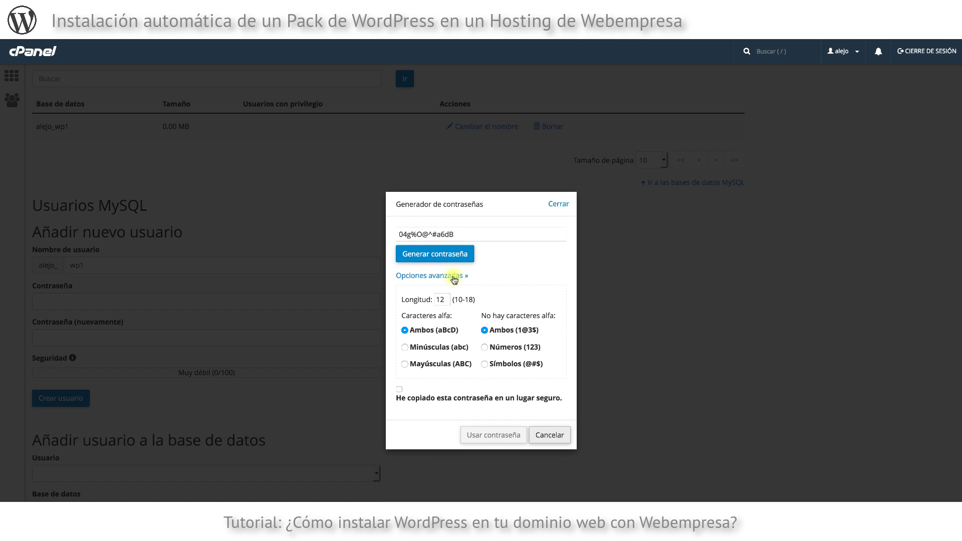
{"action": "left_click", "coordinate": [484, 347]}
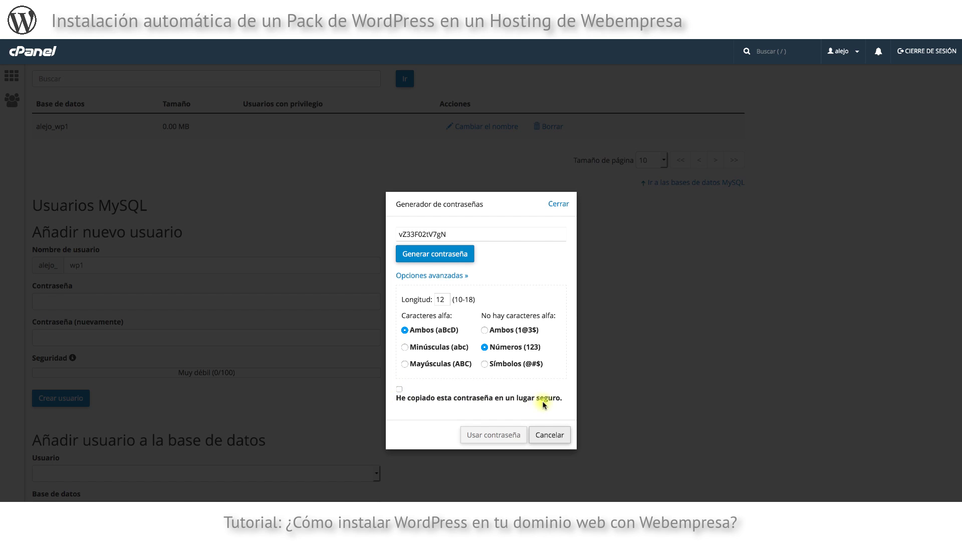
{"action": "left_click", "coordinate": [399, 389]}
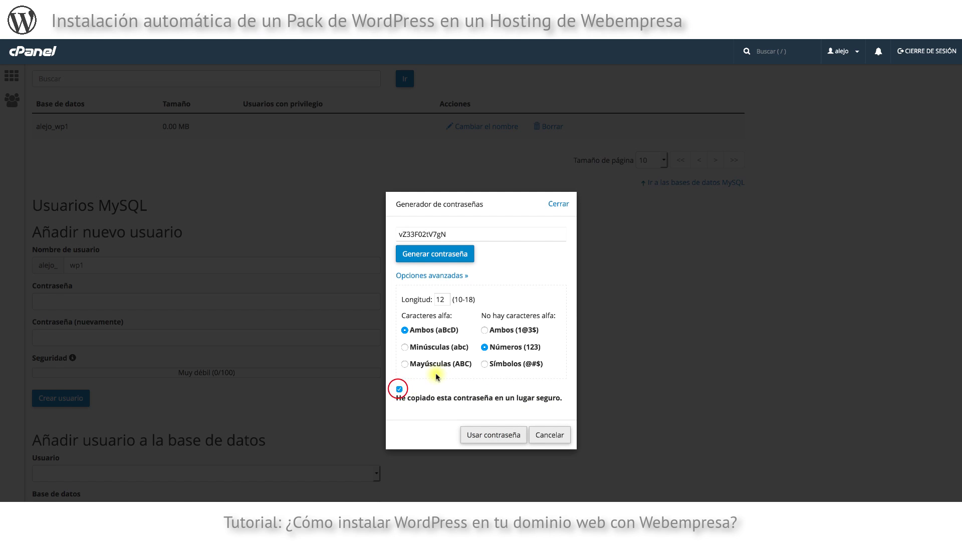
{"action": "double_click", "coordinate": [419, 234]}
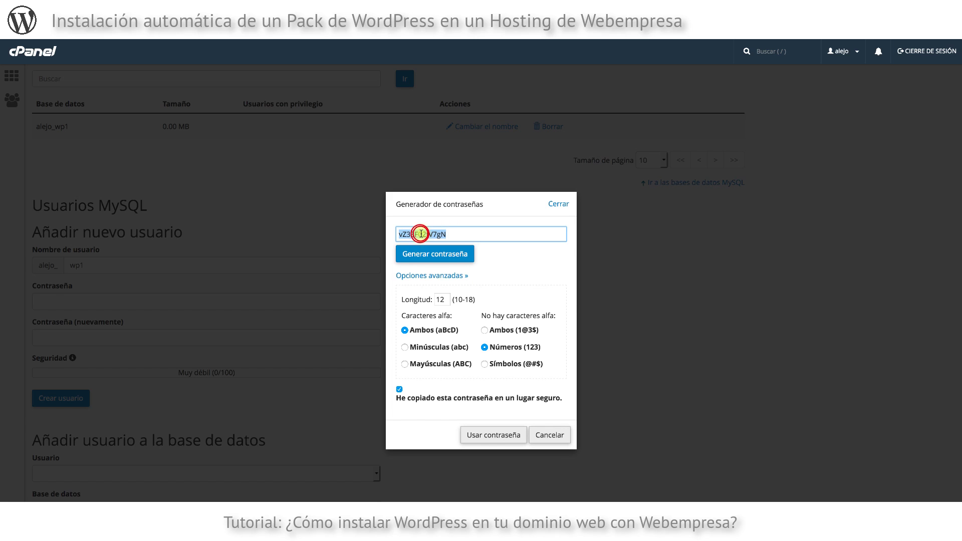
{"action": "left_click", "coordinate": [497, 438]}
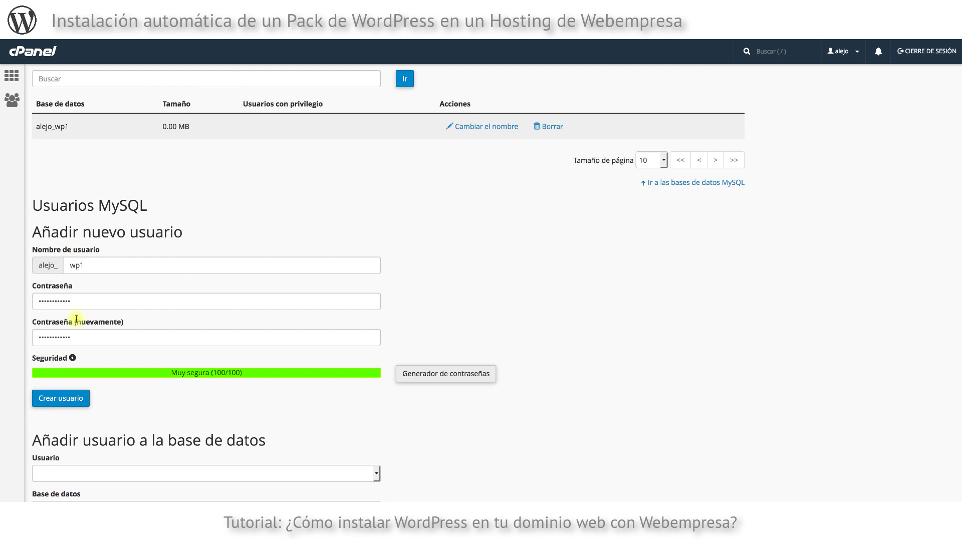
Create the MySQL user wp1, which becomes alejo_wp1.
{"action": "left_click", "coordinate": [60, 400]}
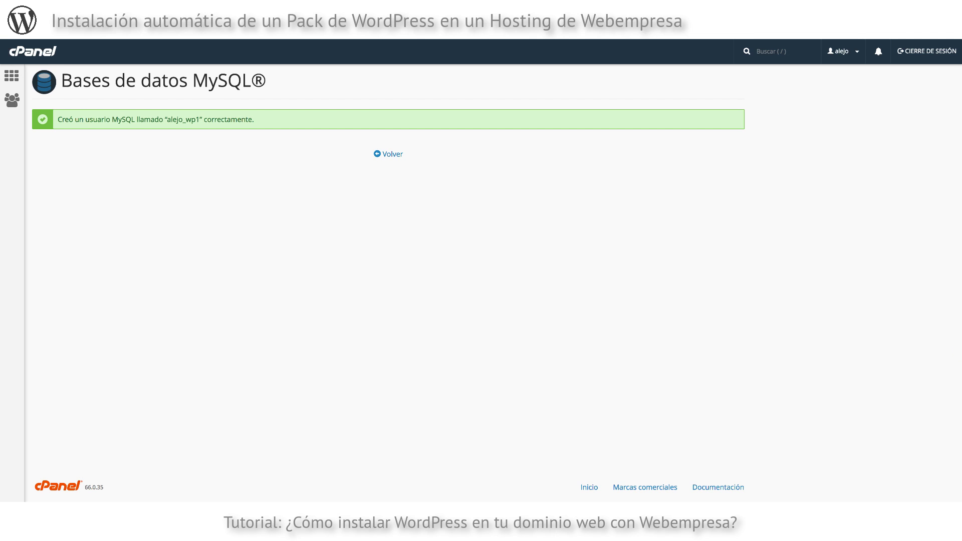
Copy the new username alejo_wp1 from the confirmation message.
{"action": "left_click", "coordinate": [599, 246]}
{"action": "double_click", "coordinate": [169, 119]}
{"action": "key", "text": "super+c"}
{"action": "key", "text": "super+Tab"}
{"action": "key", "text": "super+Tab"}
Back on MySQL Databases, add user alejo_wp1 to database alejo_wp1.
{"action": "left_click", "coordinate": [400, 155]}
{"action": "scroll", "coordinate": [151, 321], "scroll_direction": "down", "scroll_amount": 7}
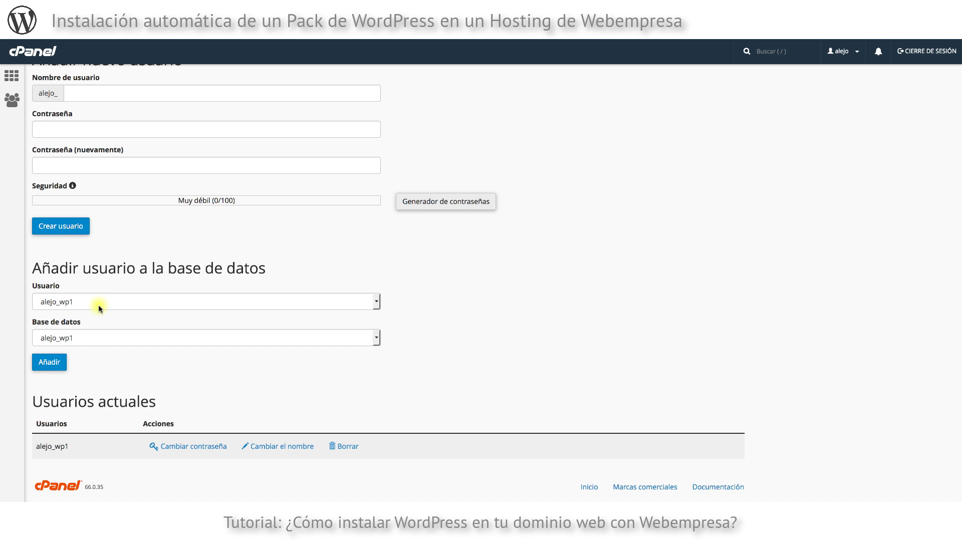
{"action": "left_click", "coordinate": [47, 365]}
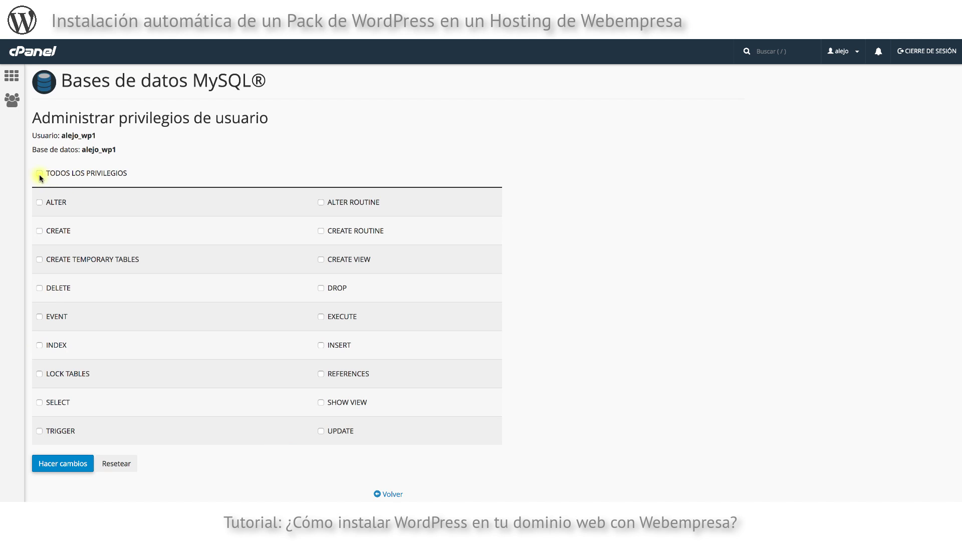
Grant alejo_wp1 TODOS LOS PRIVILEGIOS on the alejo_wp1 database and save the changes.
{"action": "left_click", "coordinate": [39, 173]}
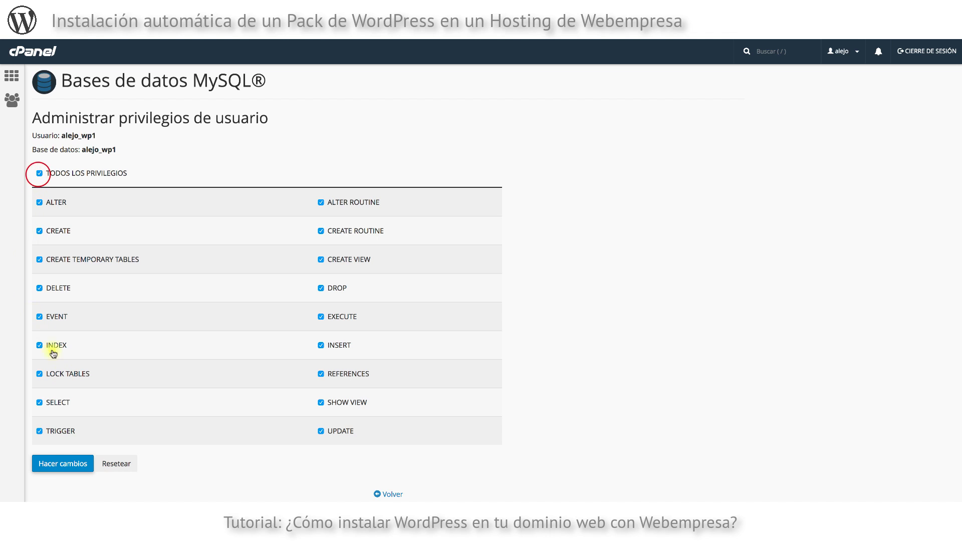
{"action": "left_click", "coordinate": [55, 467]}
{"action": "left_click", "coordinate": [54, 466]}
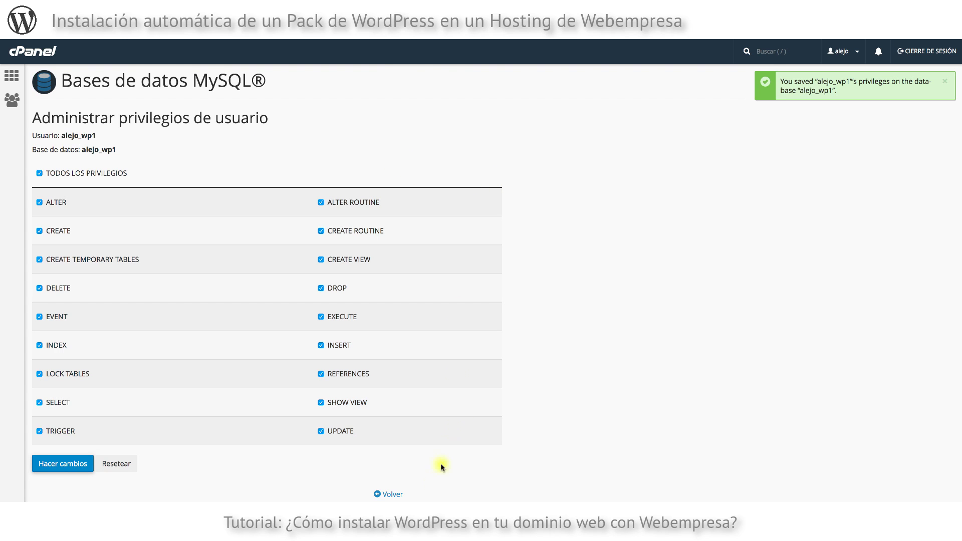
Return to the cPanel home page and select the main domain name.
{"action": "left_click", "coordinate": [39, 55]}
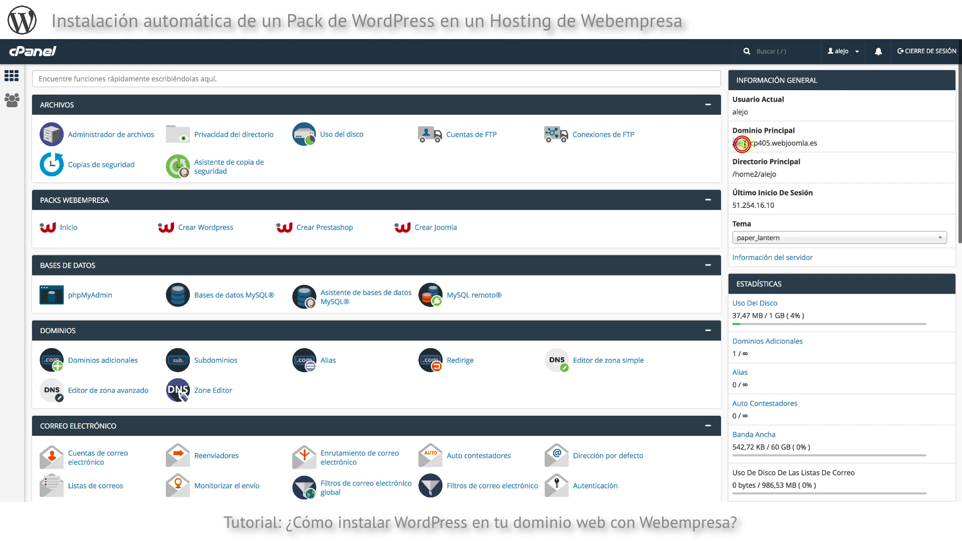
{"action": "left_click_drag", "start_coordinate": [733, 144], "coordinate": [821, 144]}
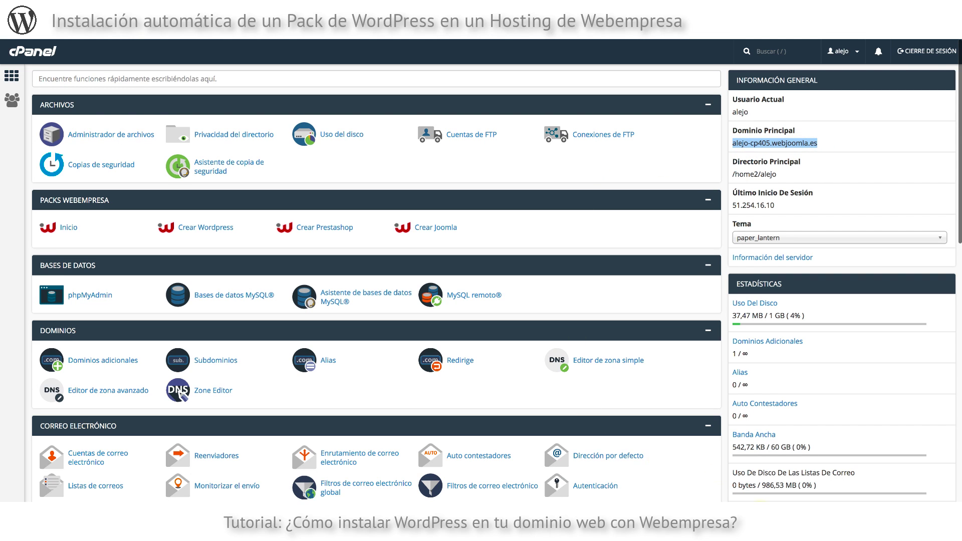
{"action": "key", "text": "super+Tab"}
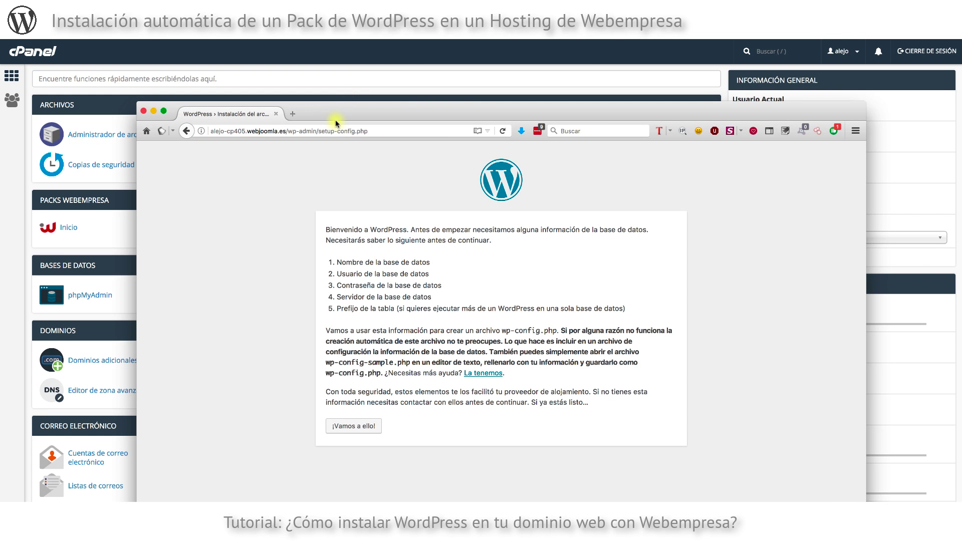
Highlight the database name, user, password and server requirements, then continue with '¡Vamos a ello!'.
{"action": "left_click_drag", "start_coordinate": [330, 111], "coordinate": [302, 95]}
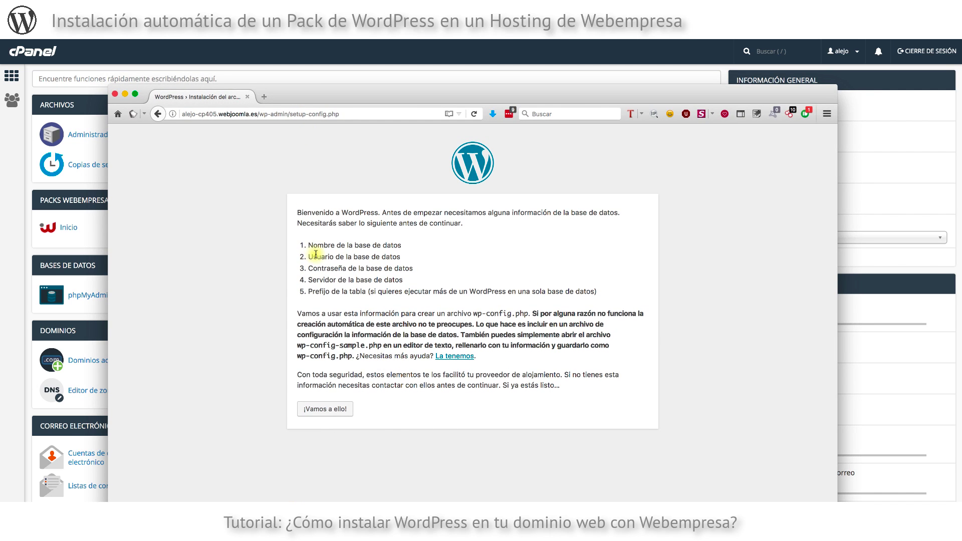
{"action": "left_click_drag", "start_coordinate": [318, 246], "coordinate": [405, 245]}
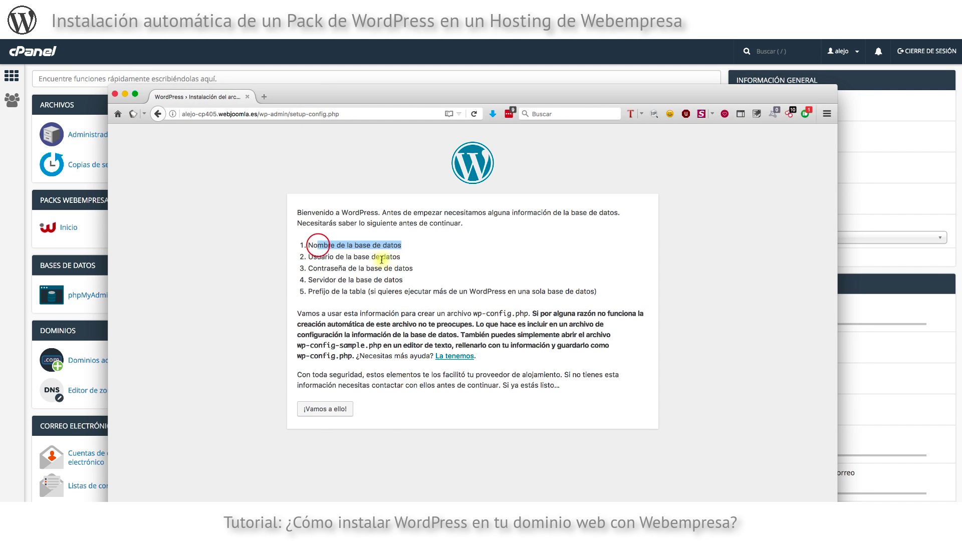
{"action": "left_click_drag", "start_coordinate": [316, 257], "coordinate": [389, 259]}
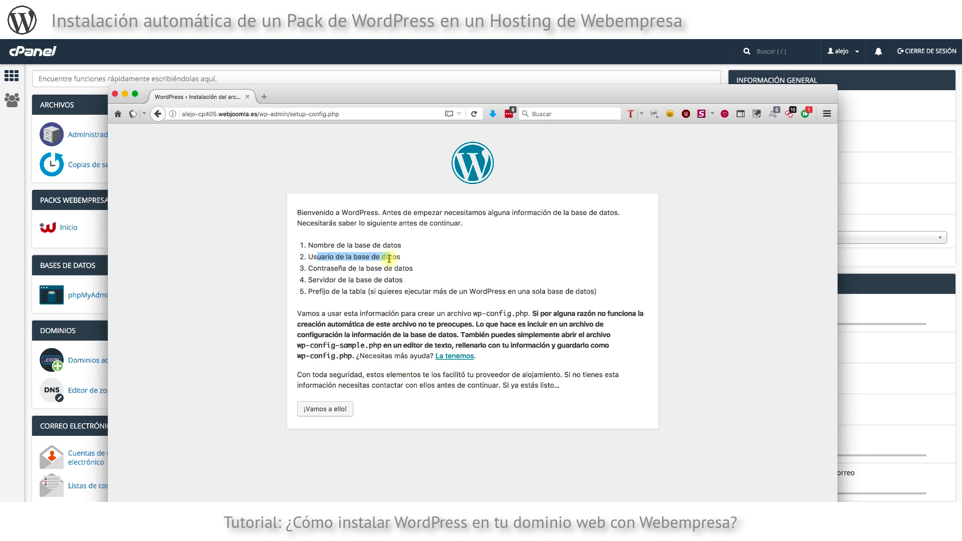
{"action": "left_click_drag", "start_coordinate": [329, 269], "coordinate": [389, 270]}
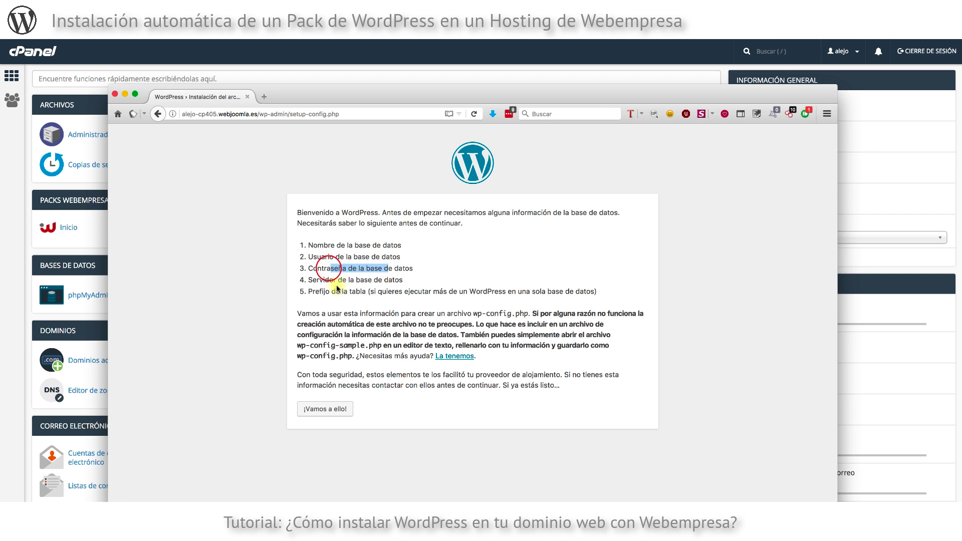
{"action": "left_click_drag", "start_coordinate": [329, 279], "coordinate": [355, 292]}
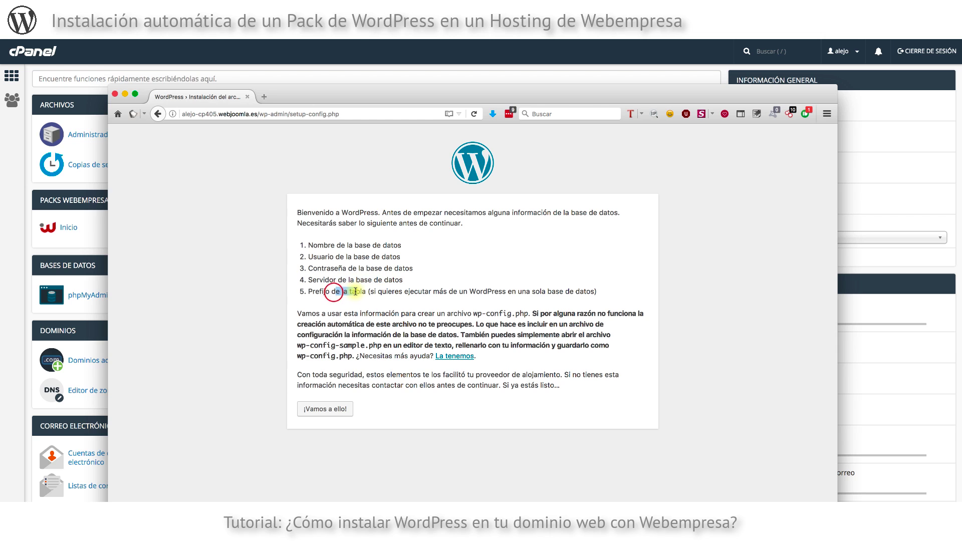
{"action": "left_click", "coordinate": [329, 408]}
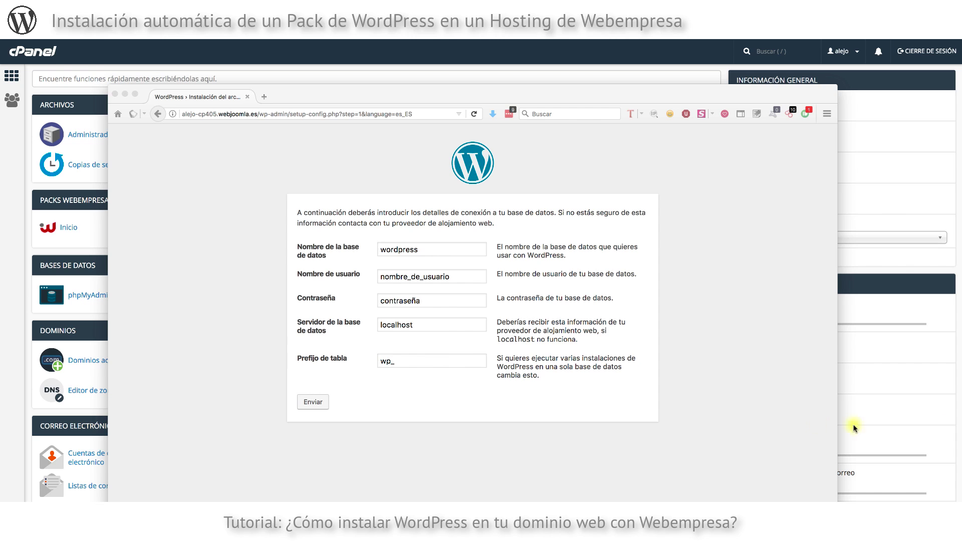
Replace the default database name and username with the cPanel alejo_wp1 values.
{"action": "left_click", "coordinate": [422, 247]}
{"action": "double_click", "coordinate": [422, 247]}
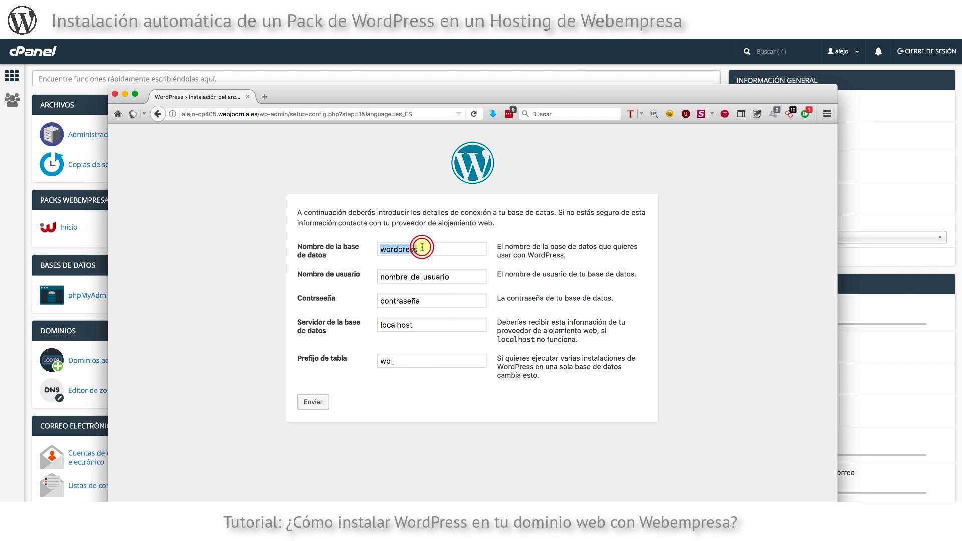
{"action": "key", "text": "super+v"}
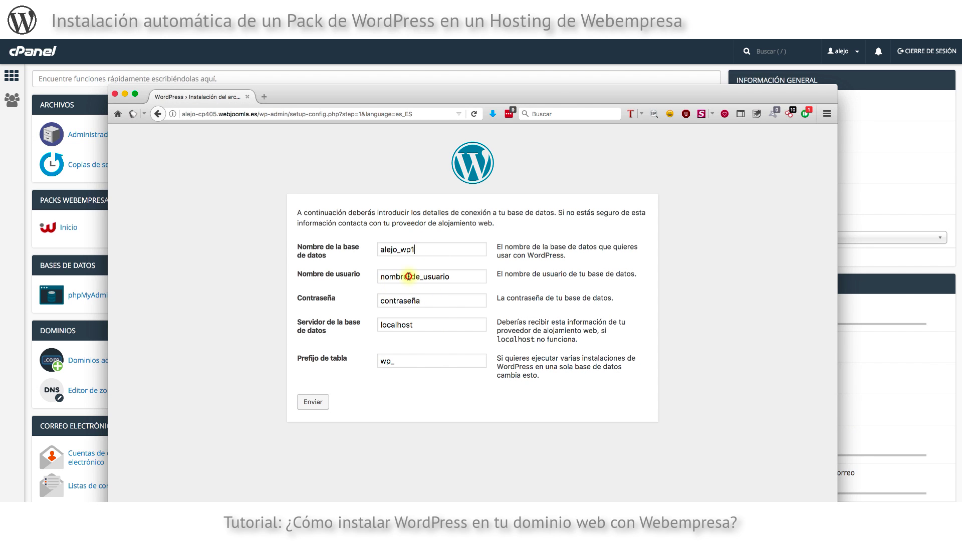
{"action": "double_click", "coordinate": [401, 277]}
{"action": "key", "text": "super+v"}
Paste the database password, submit with localhost and prefix wp_, and run the installation.
{"action": "key", "text": "super+Tab"}
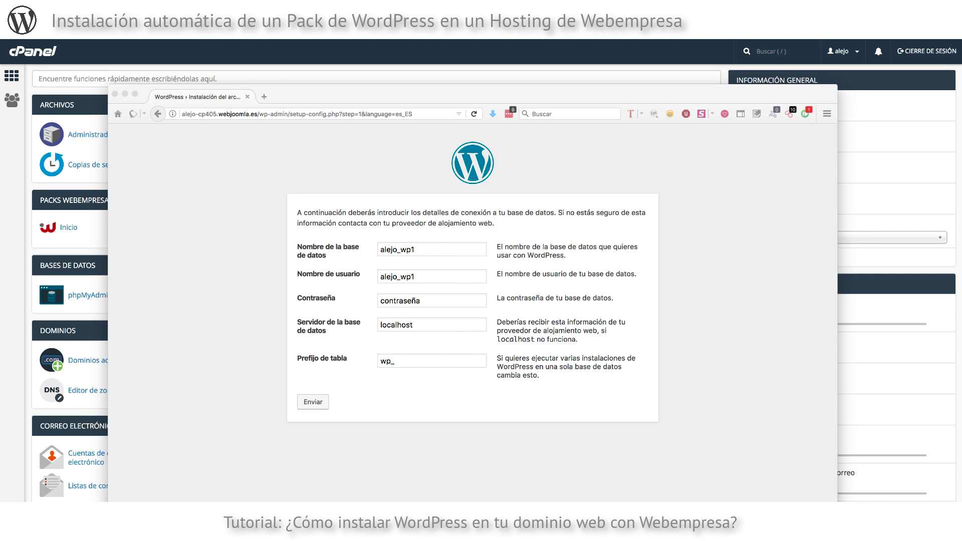
{"action": "left_click", "coordinate": [426, 333]}
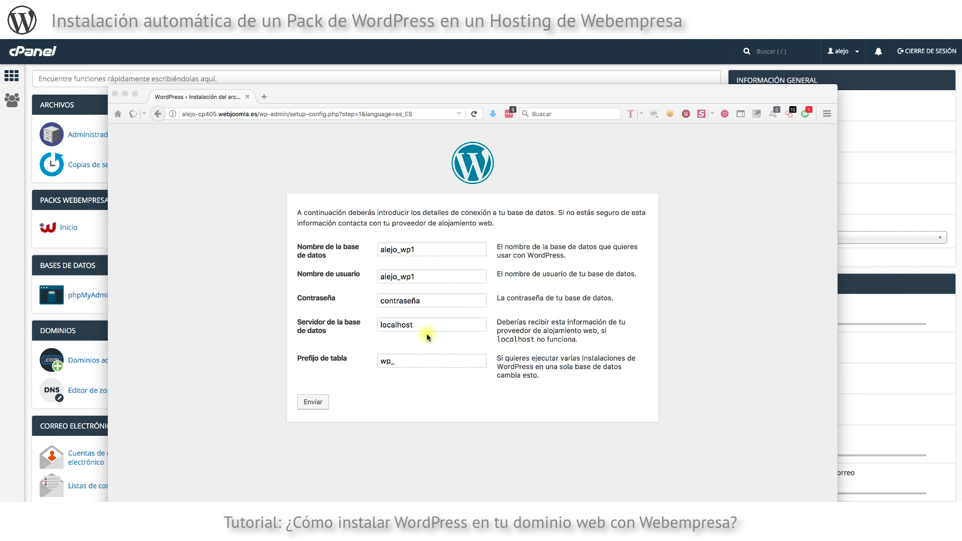
{"action": "left_click", "coordinate": [409, 303]}
{"action": "key", "text": "super+v"}
{"action": "left_click", "coordinate": [345, 340]}
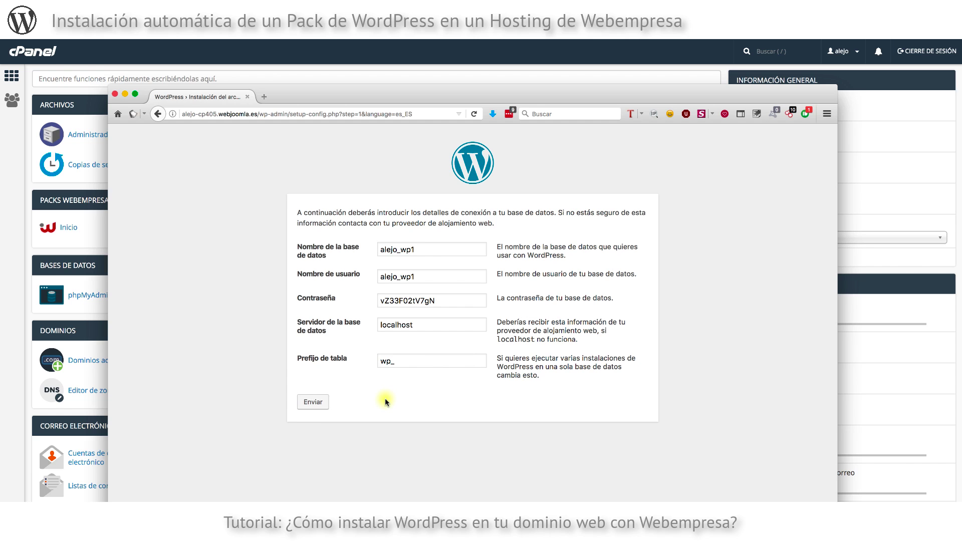
{"action": "left_click", "coordinate": [313, 404]}
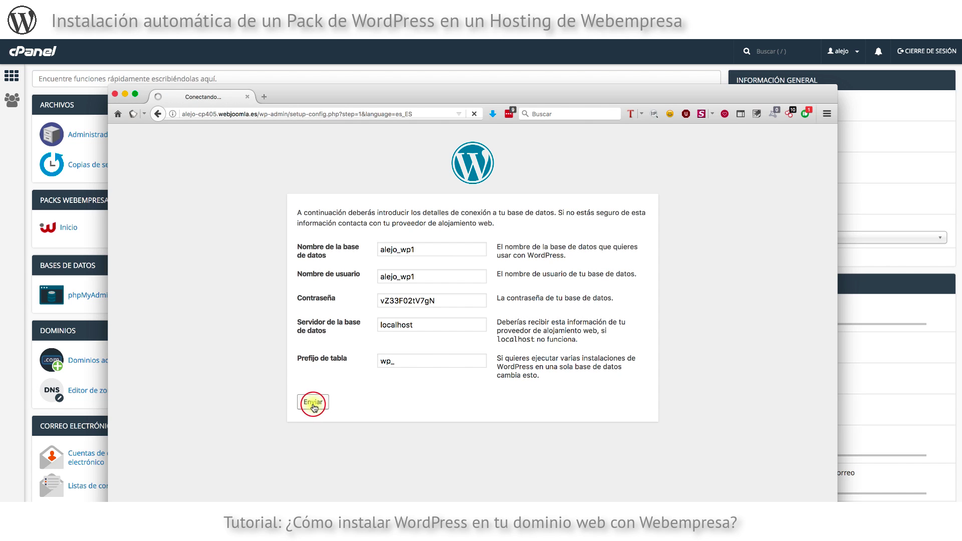
{"action": "left_click", "coordinate": [326, 247]}
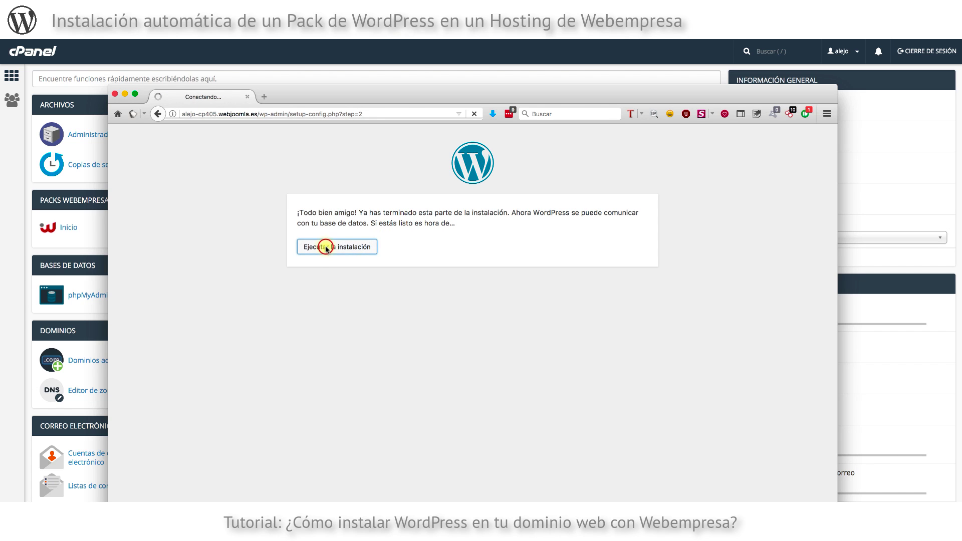
Enter the site title 'Mi Blog de Cocina' and an admin username.
{"action": "scroll", "coordinate": [498, 292], "scroll_direction": "down", "scroll_amount": 2}
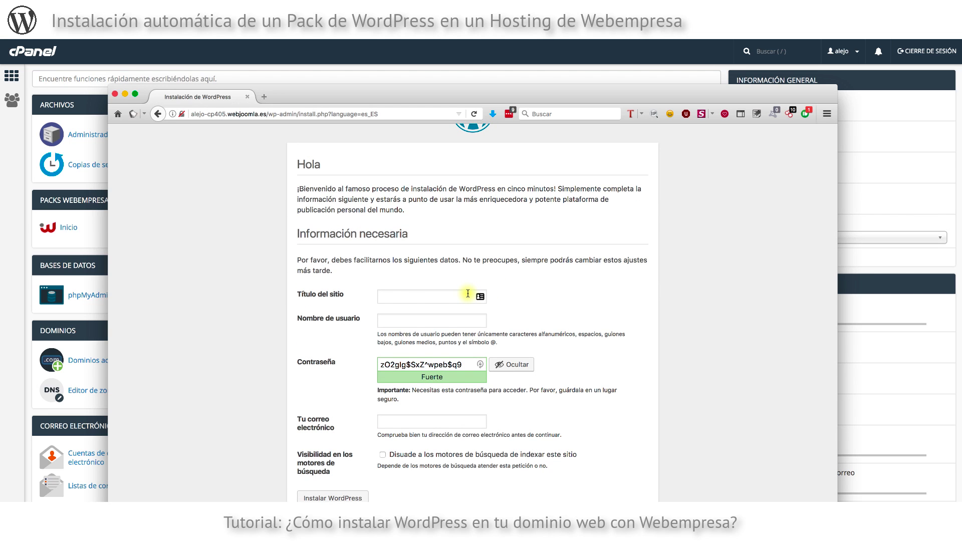
{"action": "type", "text": "Mi Blog de Cocina"}
{"action": "left_click", "coordinate": [420, 321]}
{"action": "type", "text": "cocinandoconmarta"}
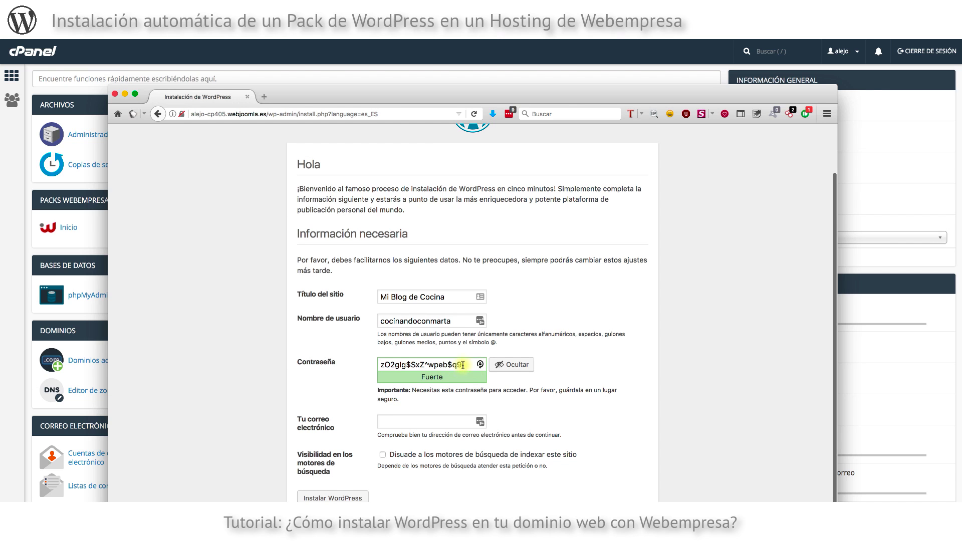
Replace the generated admin password with a custom password.
{"action": "left_click", "coordinate": [443, 365]}
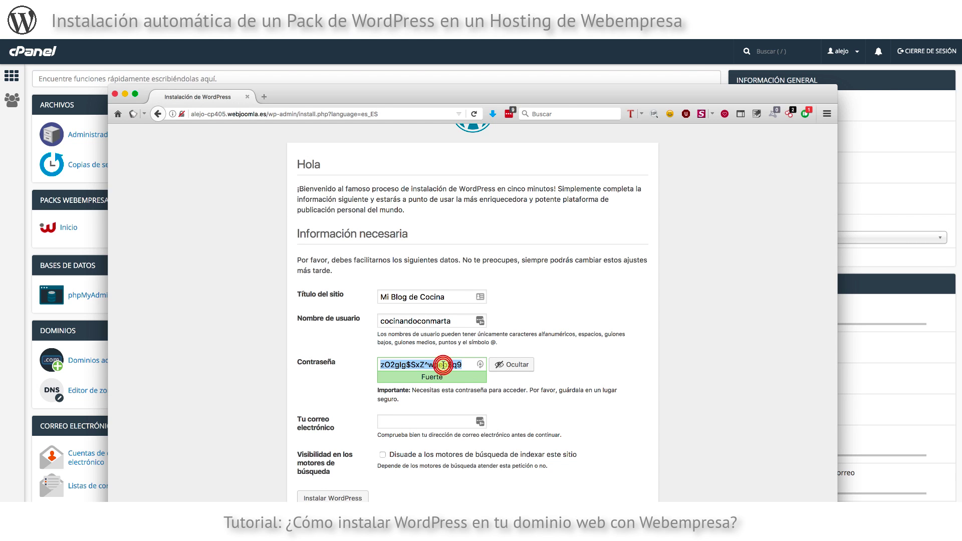
{"action": "key", "text": "super+a"}
{"action": "type", "text": "123456"}
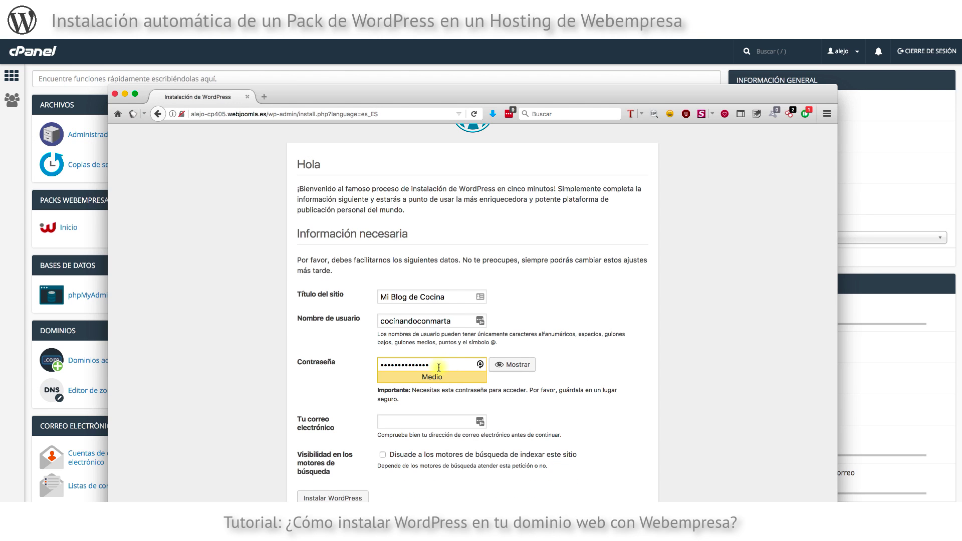
Add the administrator e-mail, tick 'Disuade a los motores de búsqueda', and install WordPress.
{"action": "left_click", "coordinate": [429, 424]}
{"action": "key", "text": "super+v"}
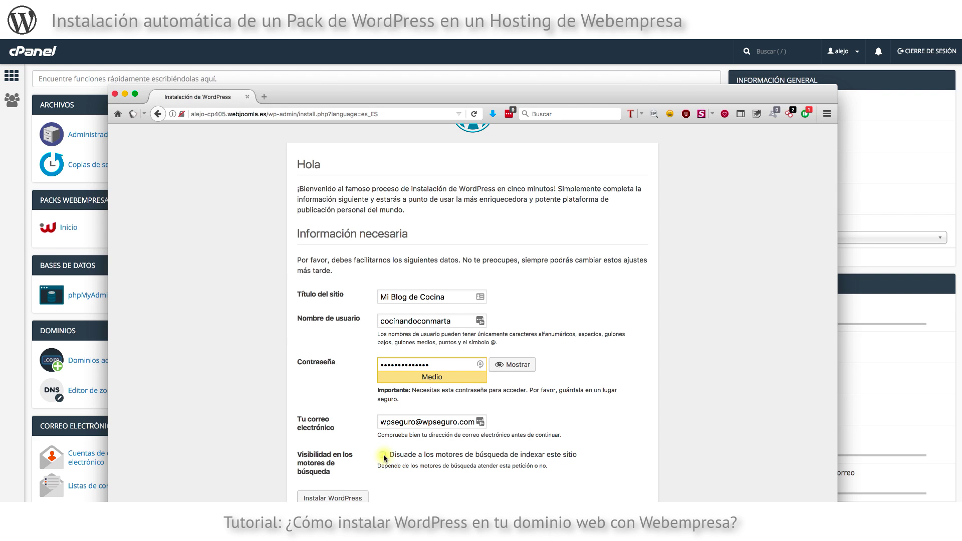
{"action": "left_click", "coordinate": [382, 454]}
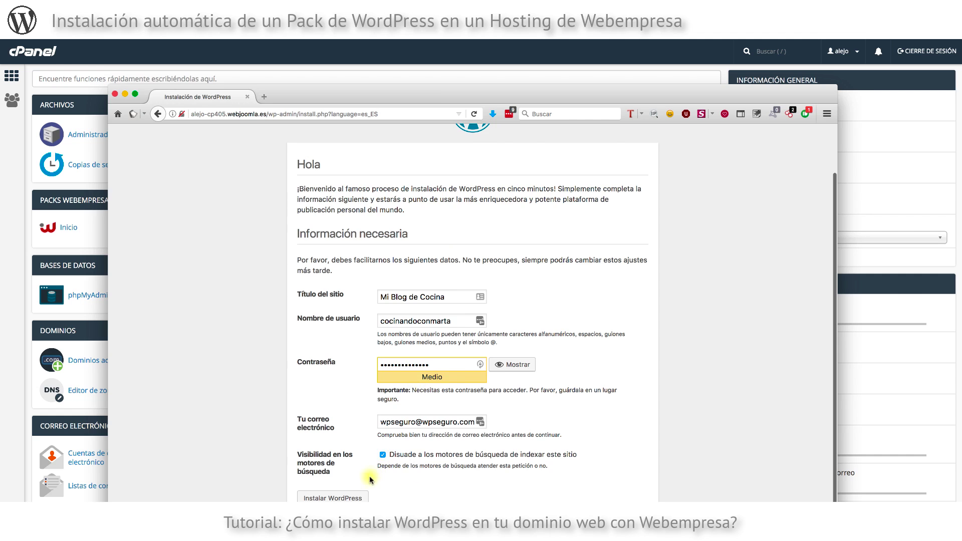
{"action": "left_click_drag", "start_coordinate": [444, 102], "coordinate": [444, 85]}
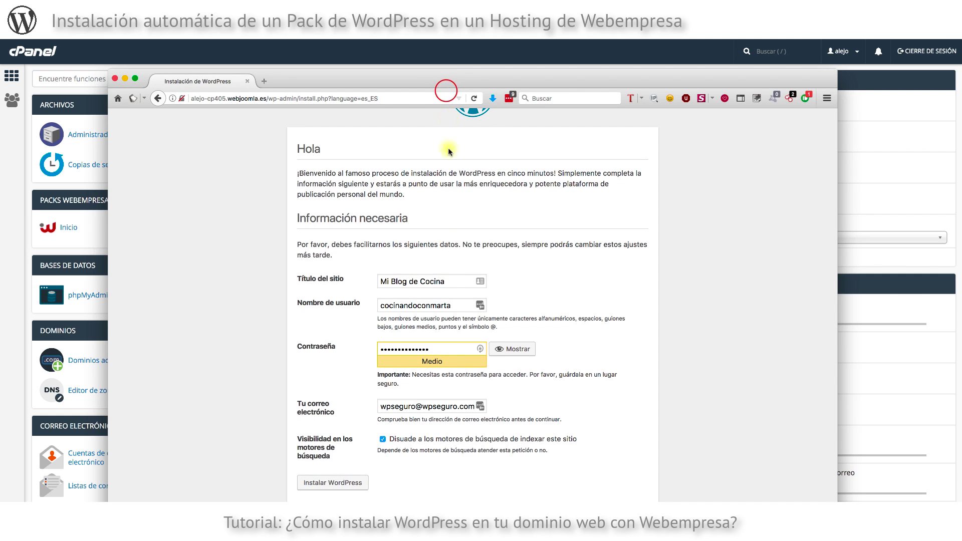
{"action": "left_click", "coordinate": [330, 483]}
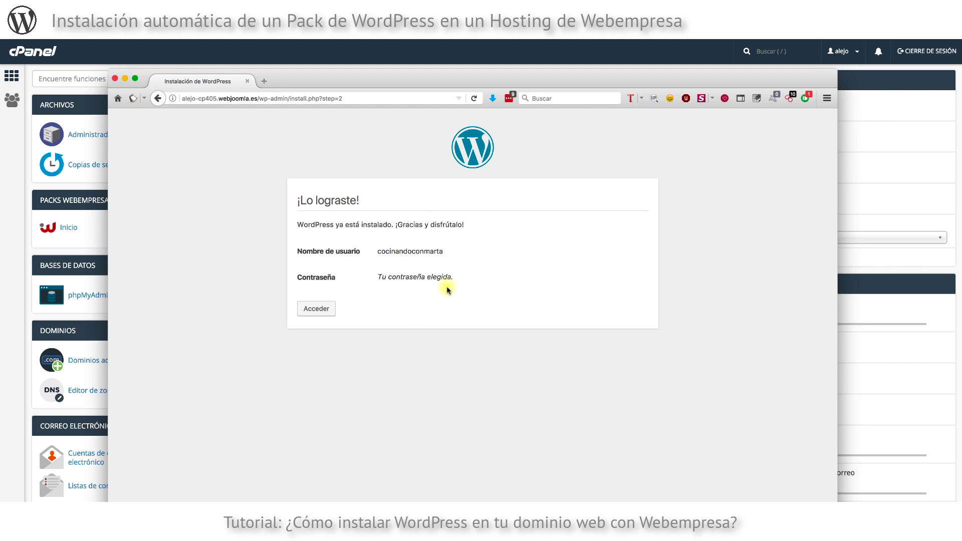
Log in, open Visitar sitio in a new tab, and return to the dashboard.
{"action": "left_click", "coordinate": [312, 310]}
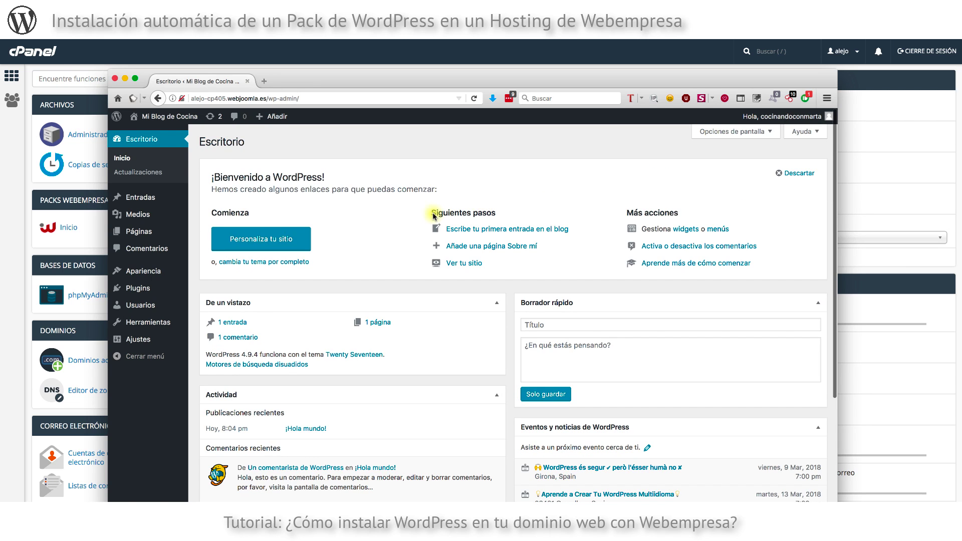
{"action": "mouse_move", "coordinate": [165, 116]}
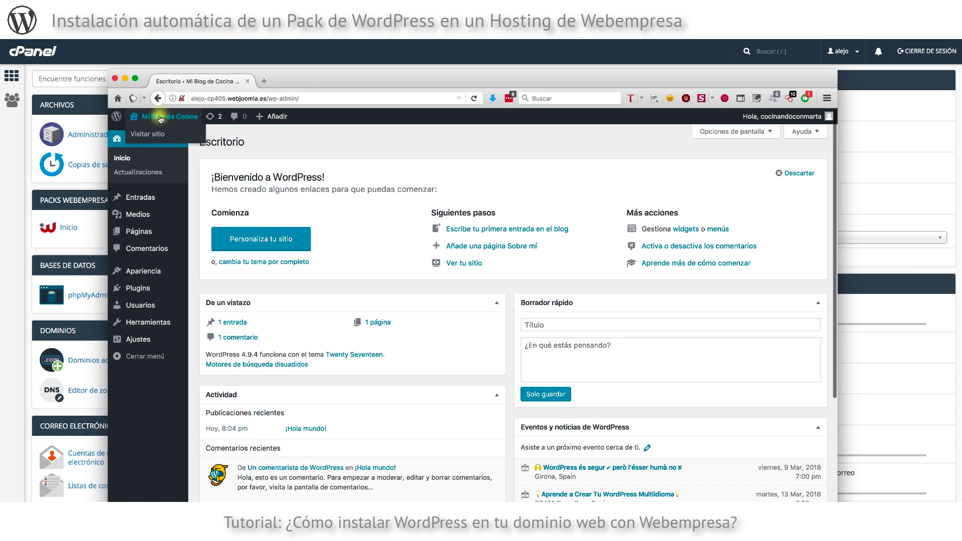
{"action": "right_click", "coordinate": [146, 136]}
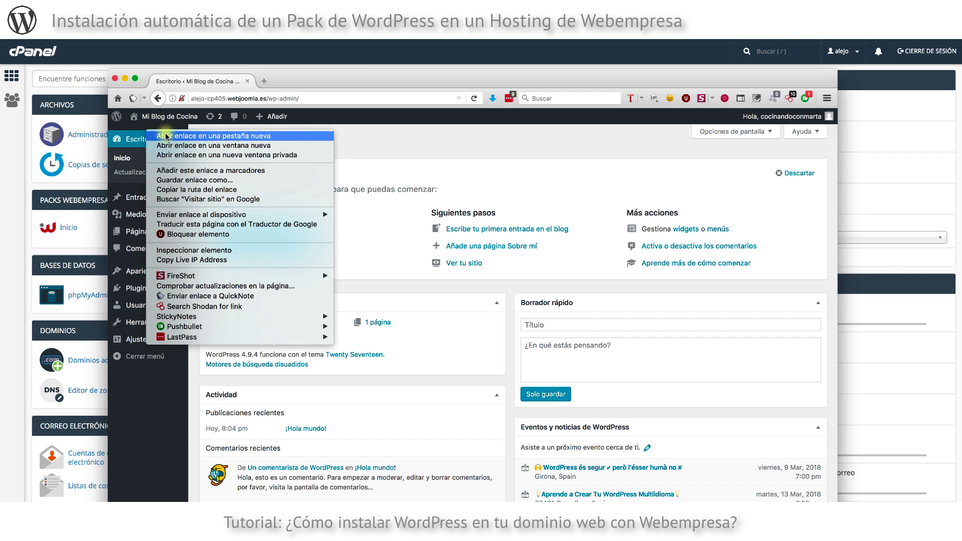
{"action": "left_click", "coordinate": [166, 135]}
{"action": "left_click", "coordinate": [294, 81]}
{"action": "left_click", "coordinate": [214, 81]}
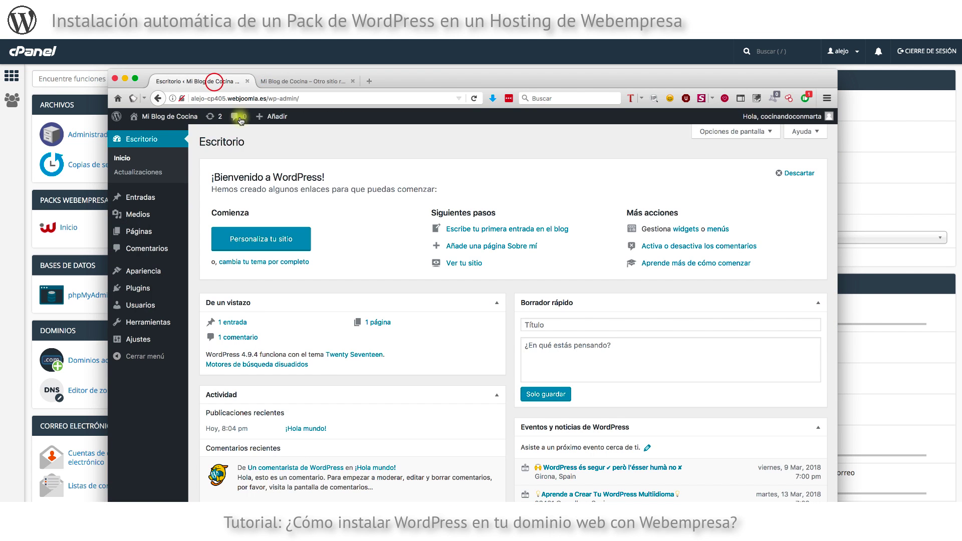
View the live front page with tagline 'Otro sitio realizado con WordPress', scrolling down and back up.
{"action": "left_click", "coordinate": [295, 81]}
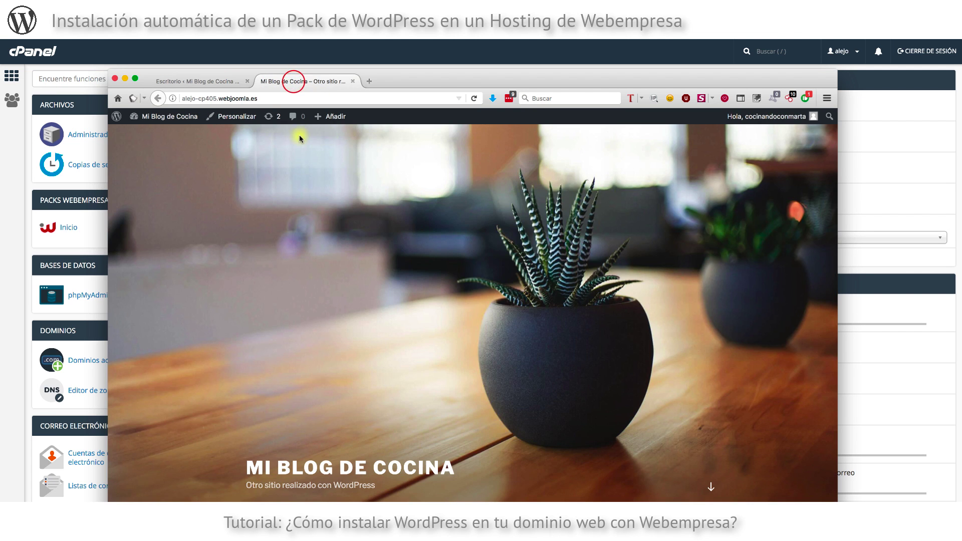
{"action": "scroll", "coordinate": [480, 308], "scroll_direction": "down", "scroll_amount": 10}
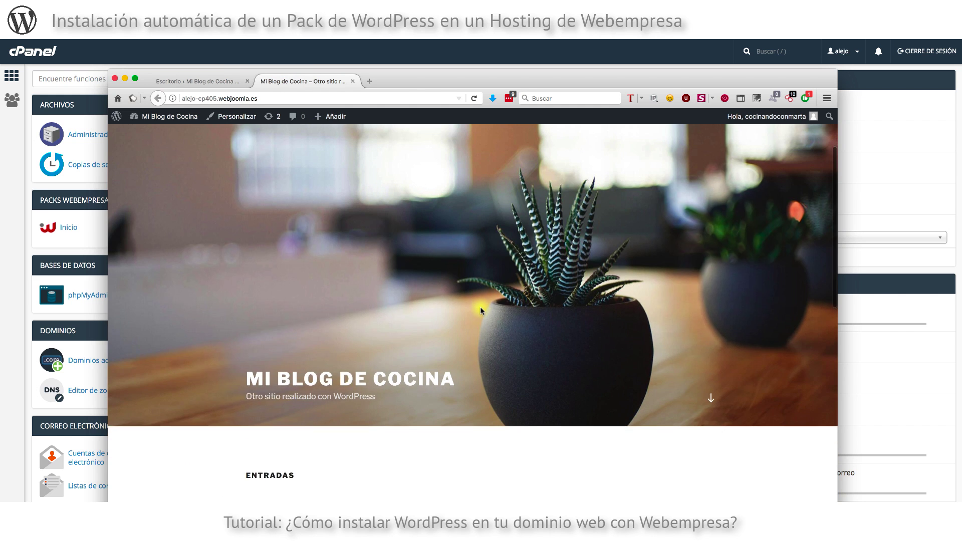
{"action": "scroll", "coordinate": [480, 309], "scroll_direction": "down", "scroll_amount": 5}
{"action": "scroll", "coordinate": [480, 309], "scroll_direction": "up", "scroll_amount": 15}
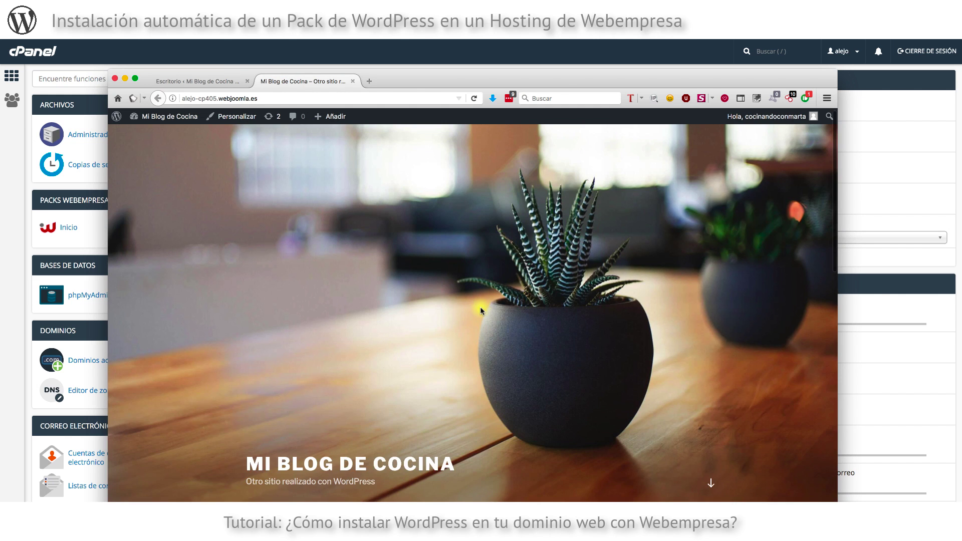